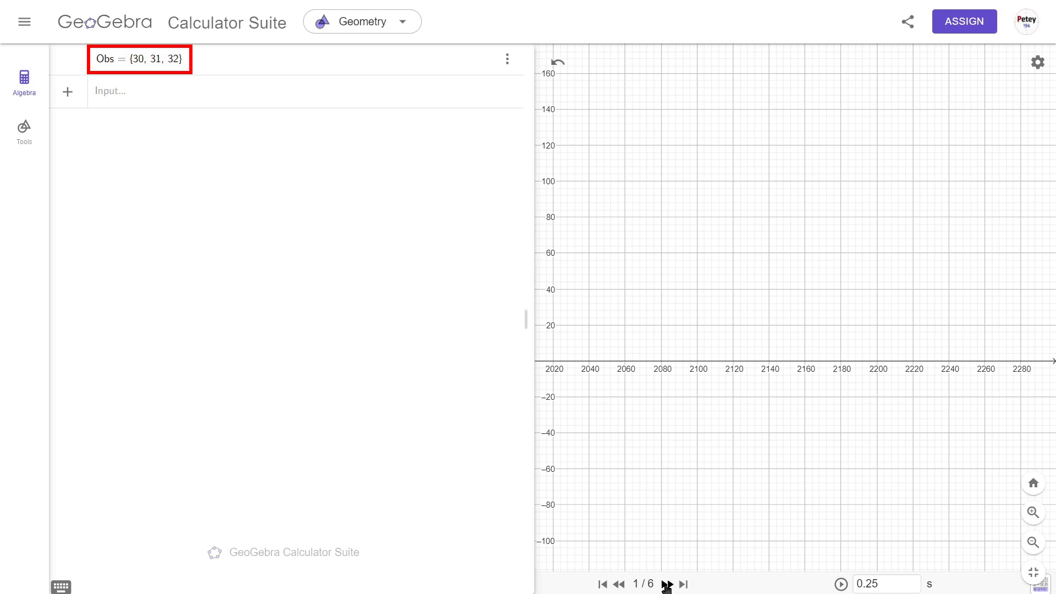
Step through the construction to reveal slider g = 69, observer points, rays, angles and the 2070/2139/2208 table
click(668, 585)
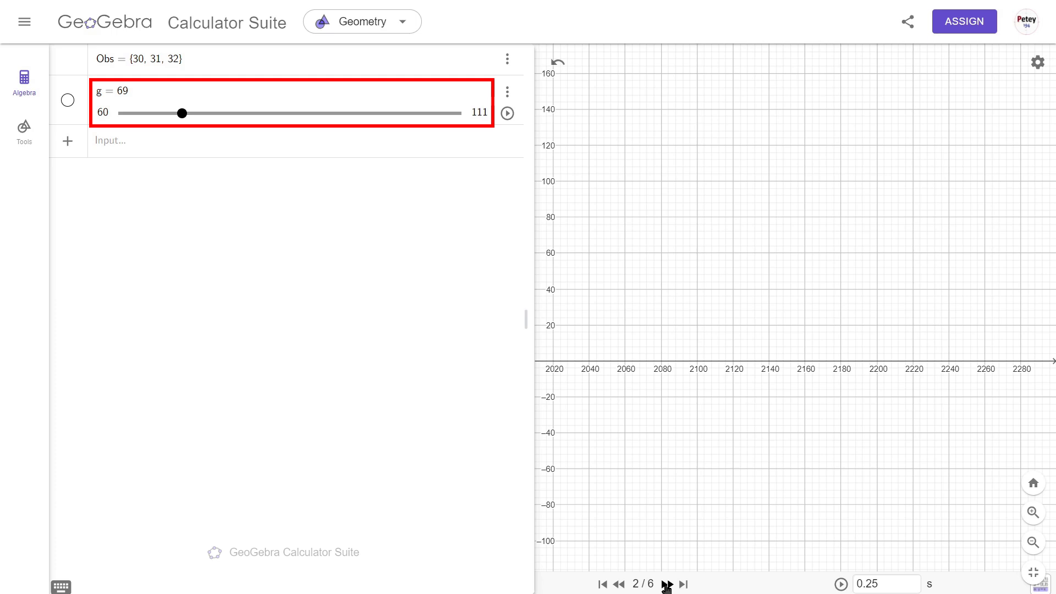
click(668, 585)
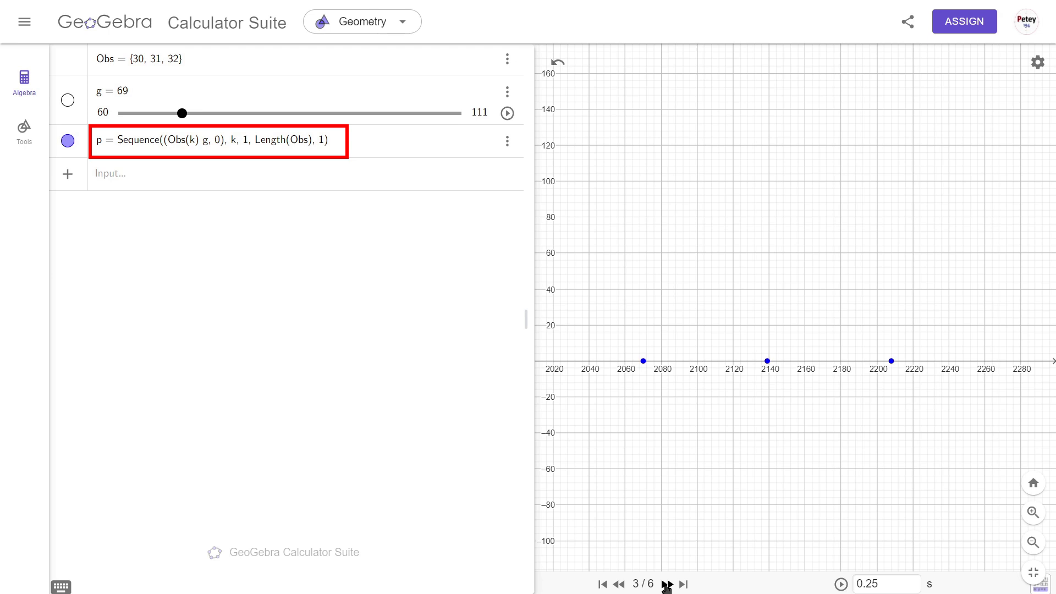
click(667, 585)
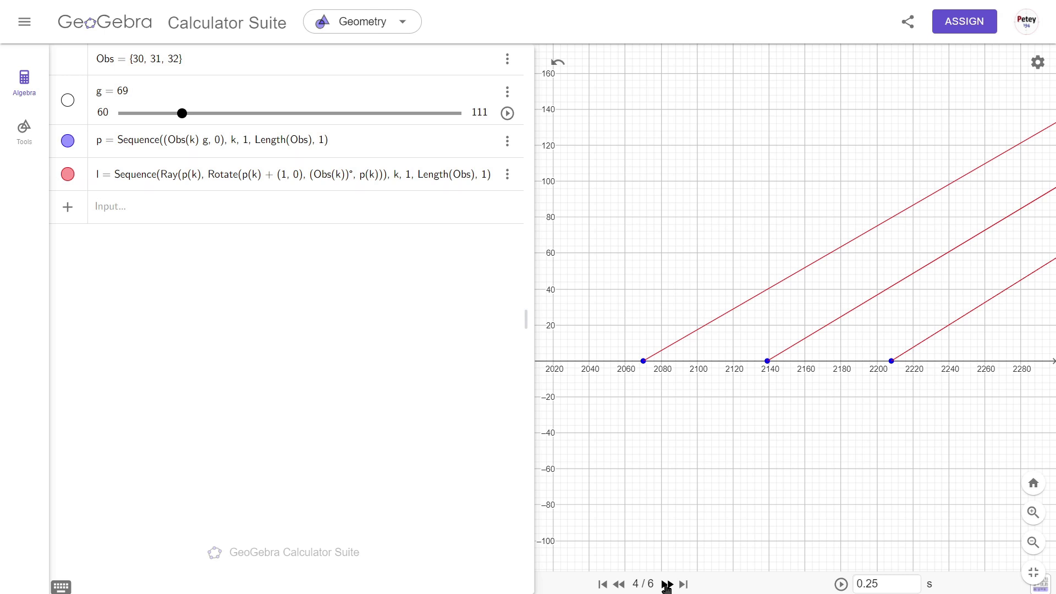
click(667, 585)
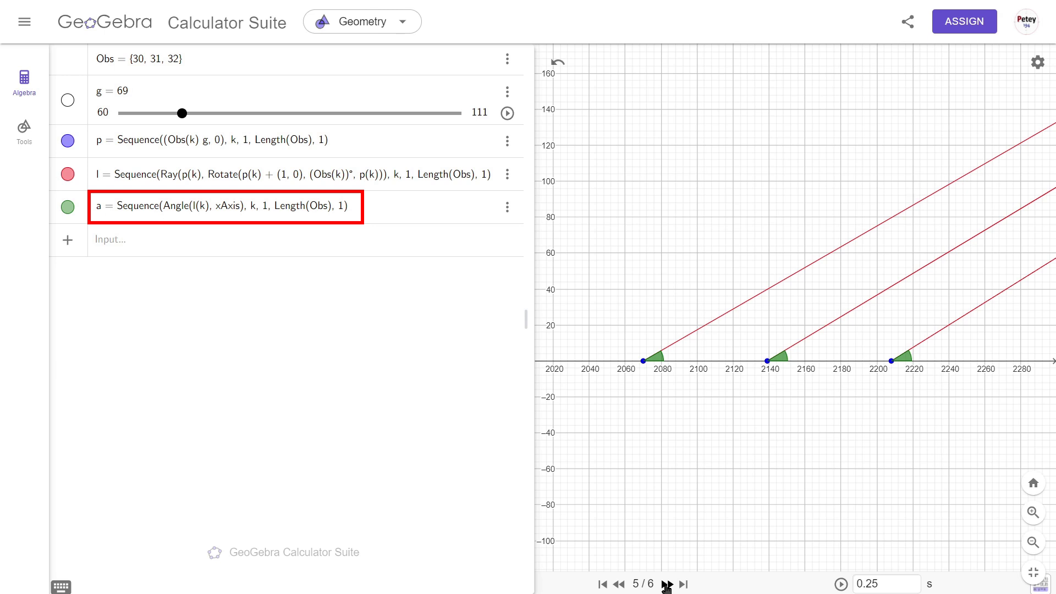
click(668, 585)
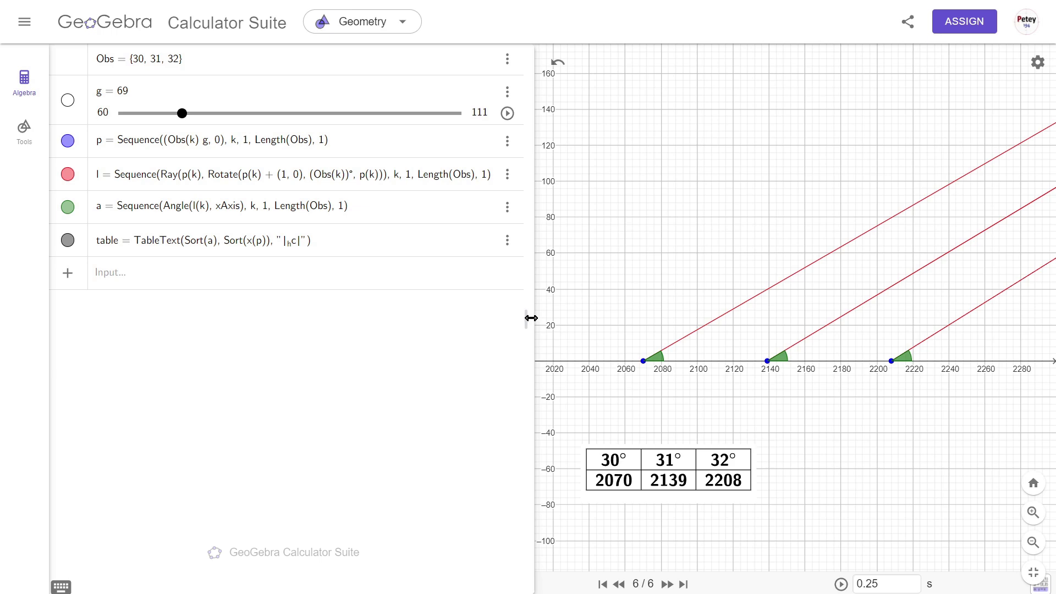
Widen the graph area and edit the observer list to Obs = {30, 32}
drag(526, 319, 290, 321)
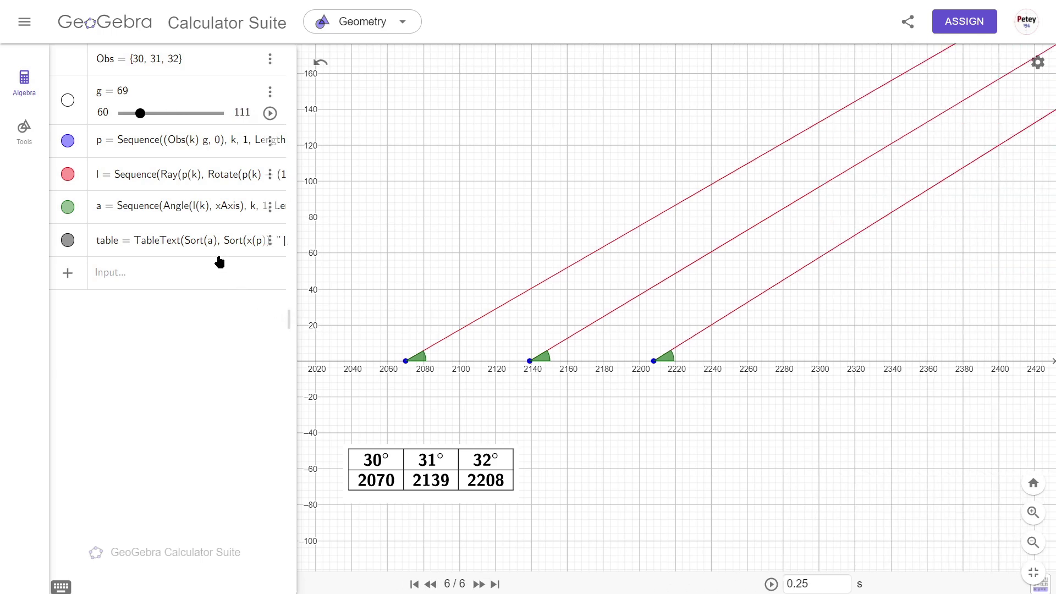
click(165, 65)
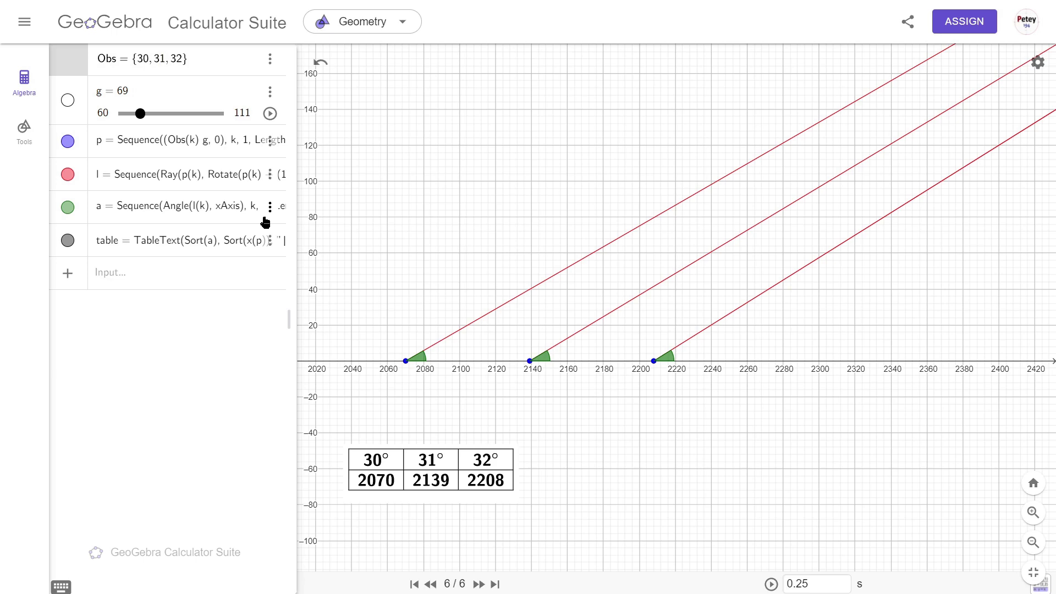
key(BackSpace)
key(BackSpace)
key(BackSpace)
key(BackSpace)
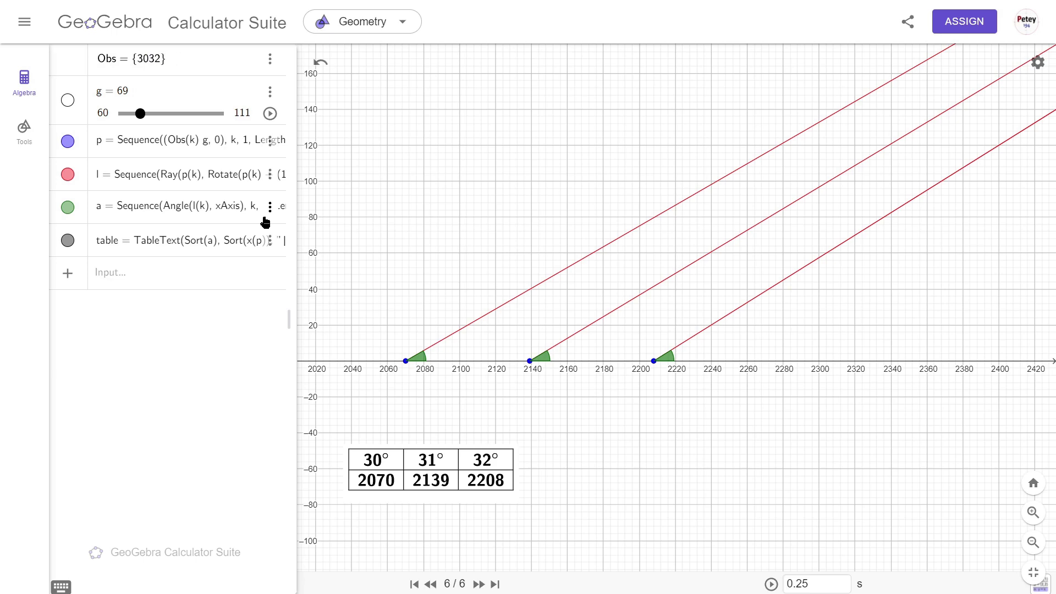
text(,)
key(Return)
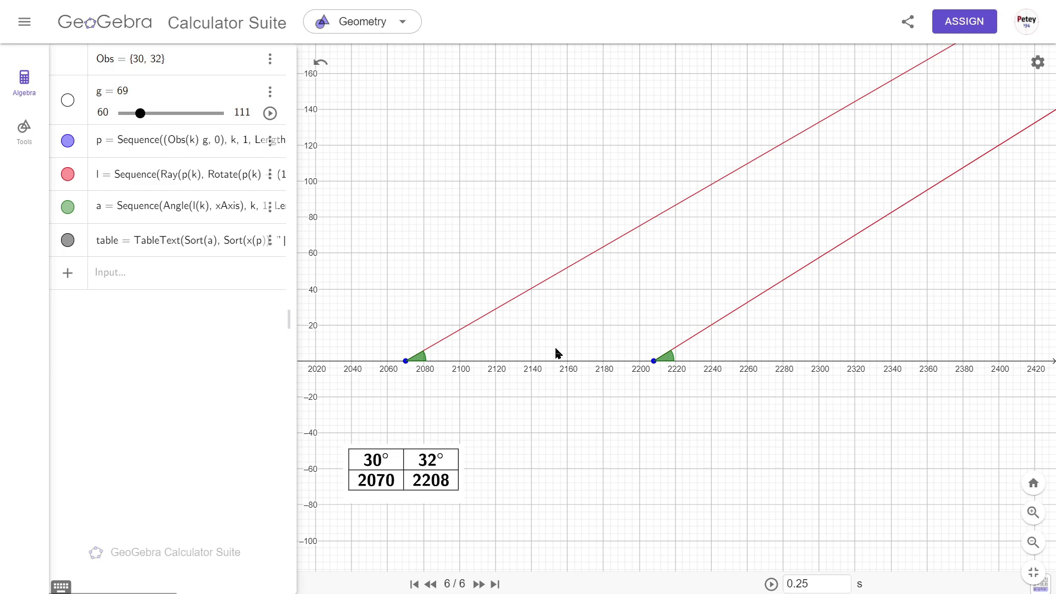
Zoom out to the two rays' intersection near (3900, 1050) and mark it with dashed guide lines
drag(942, 142, 726, 268)
scroll(816, 219, down, 10)
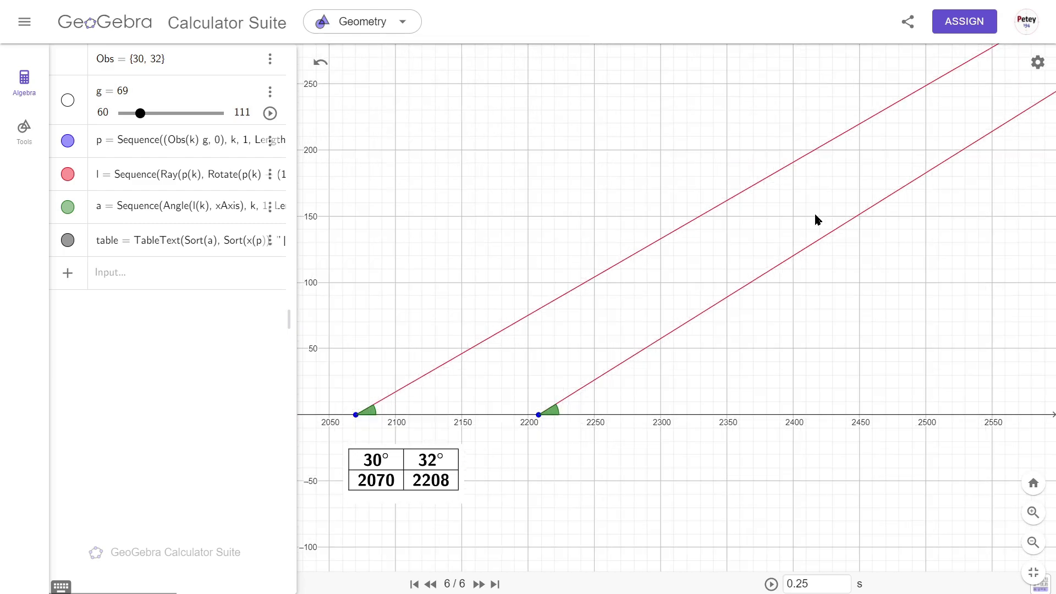
scroll(830, 211, down, 6)
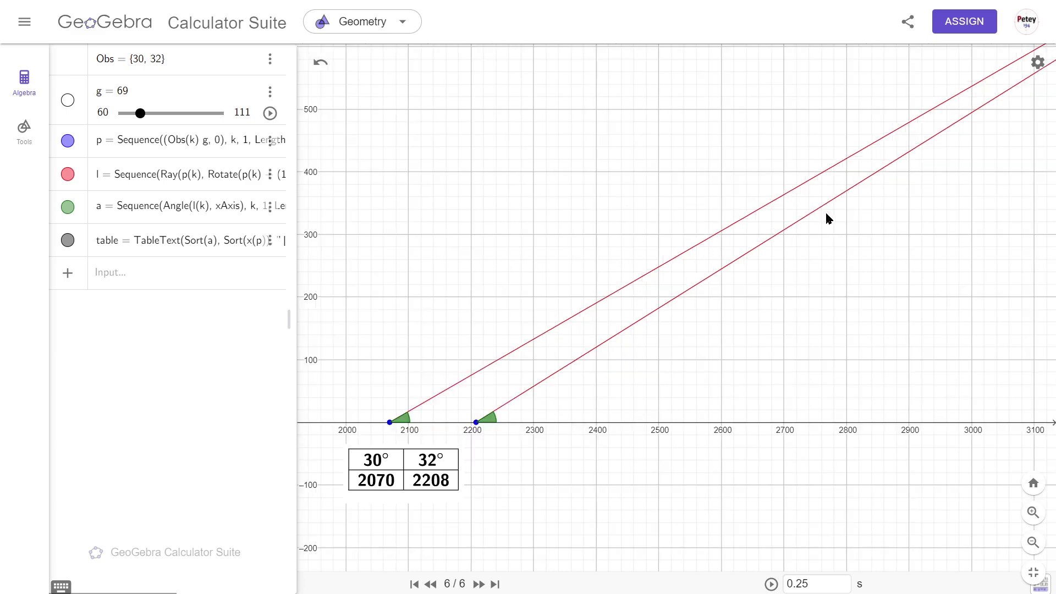
drag(970, 168, 761, 286)
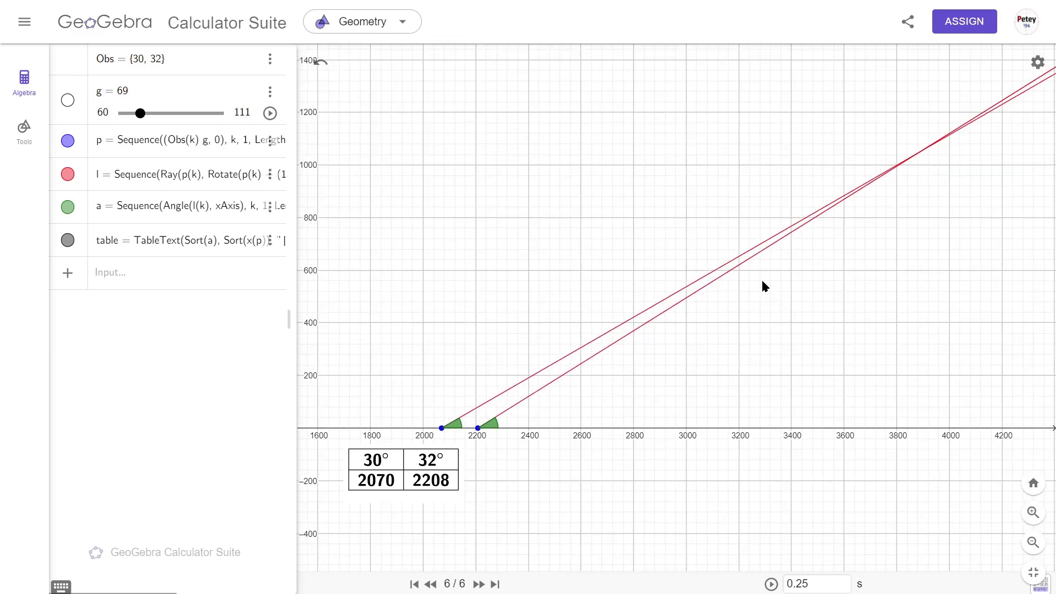
click(920, 157)
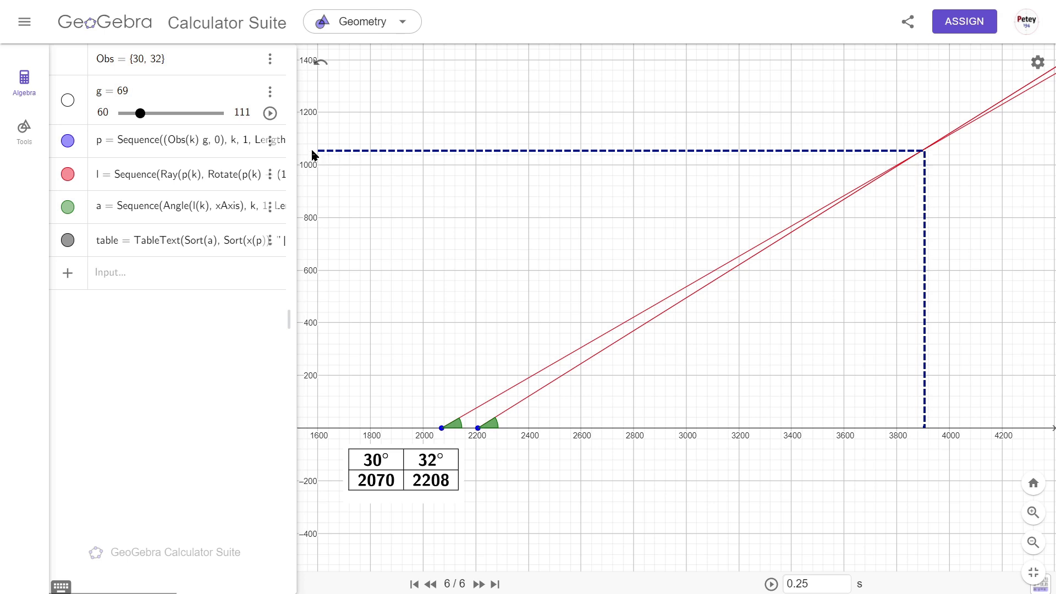
Clear the intersection guide lines and undo back to Obs = {30, 31, 32} with three rays
click(587, 158)
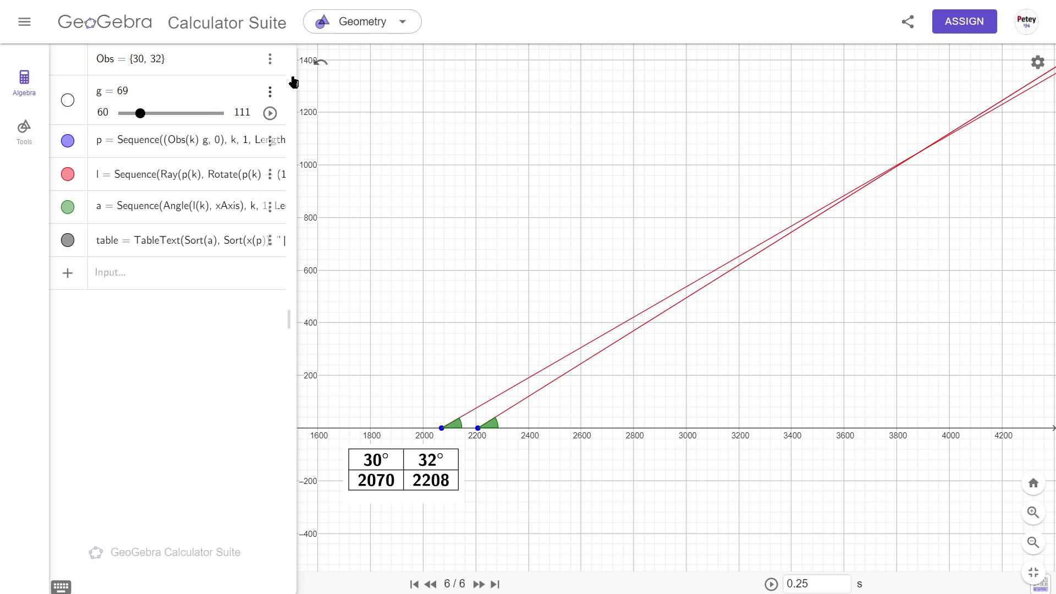
click(321, 65)
click(320, 65)
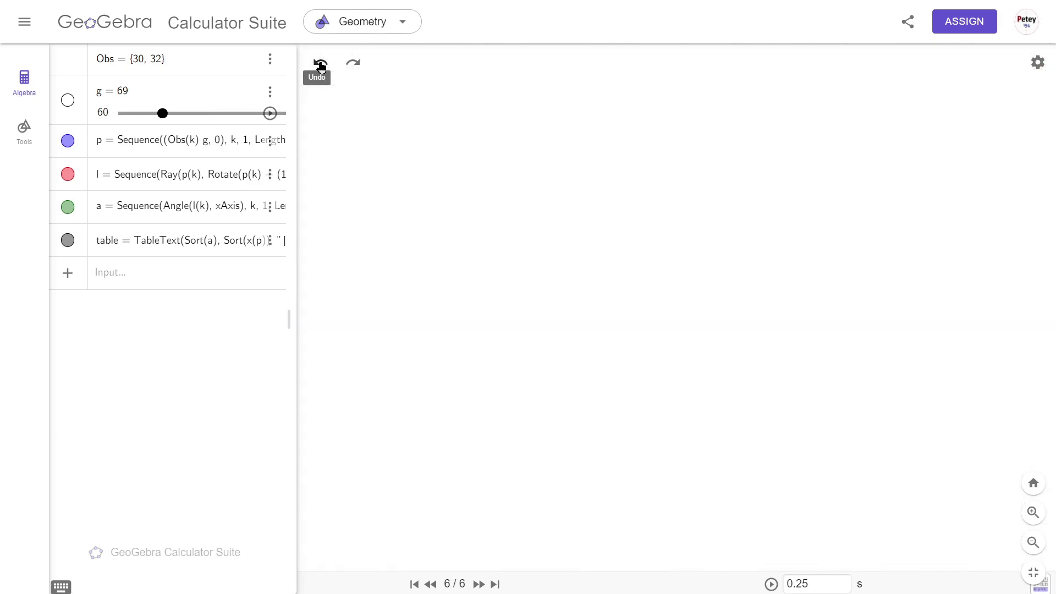
click(320, 65)
click(321, 65)
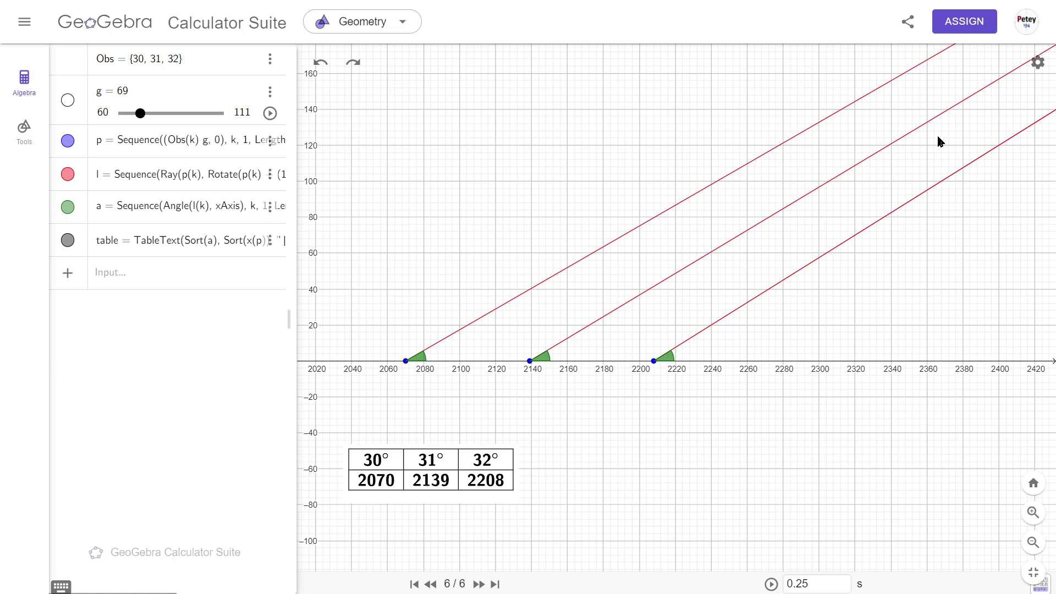
Zoom and pan along the three converging rays toward where they meet
scroll(941, 142, down, 10)
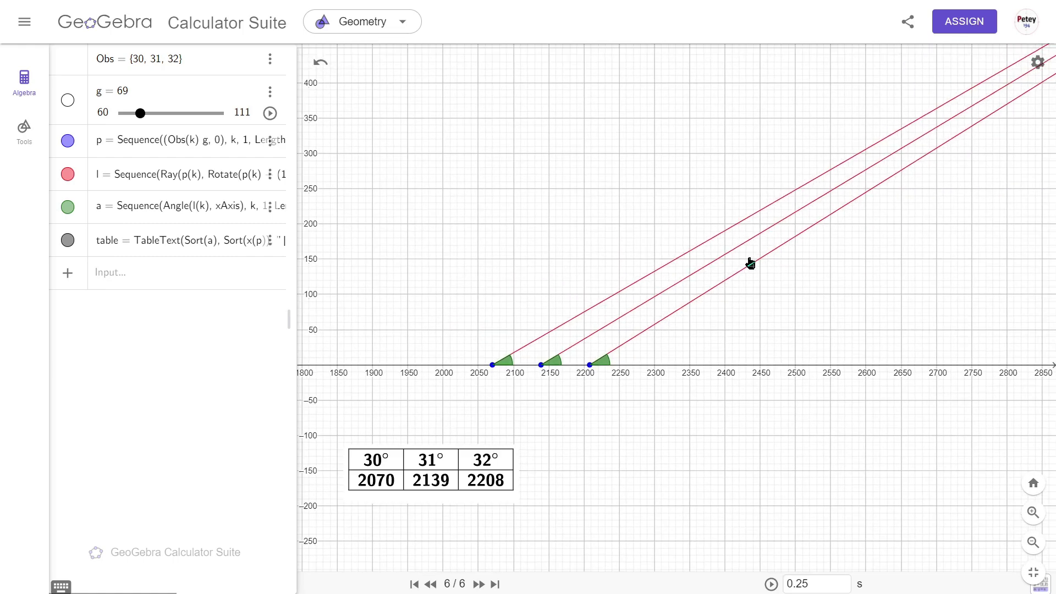
scroll(754, 242, up, 1)
scroll(903, 189, down, 8)
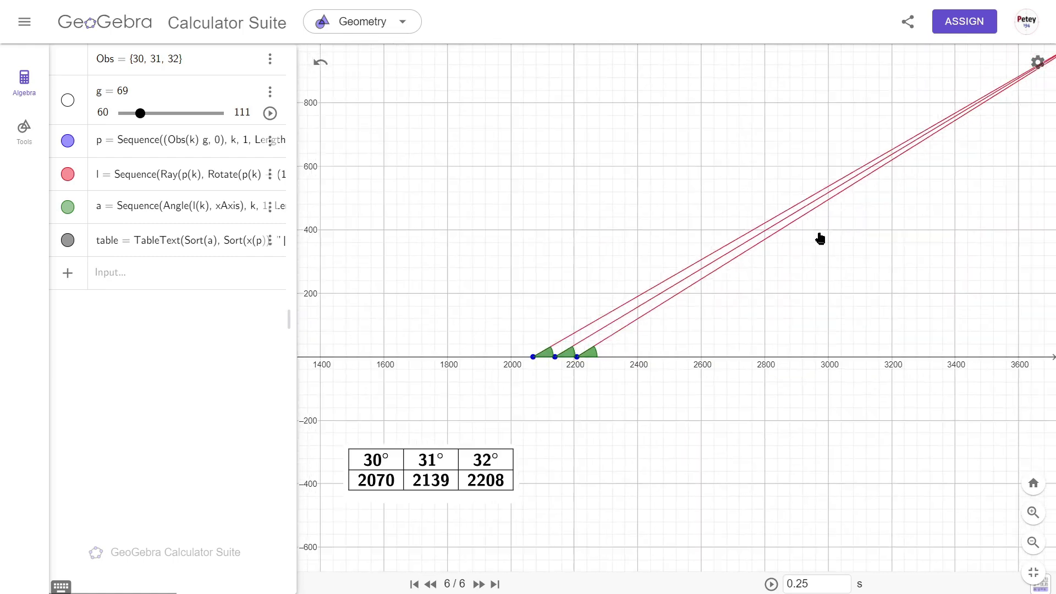
mouse_move(820, 238)
mouse_down()
mouse_move(731, 285)
mouse_move(882, 209)
mouse_move(811, 250)
mouse_up()
scroll(726, 284, down, 3)
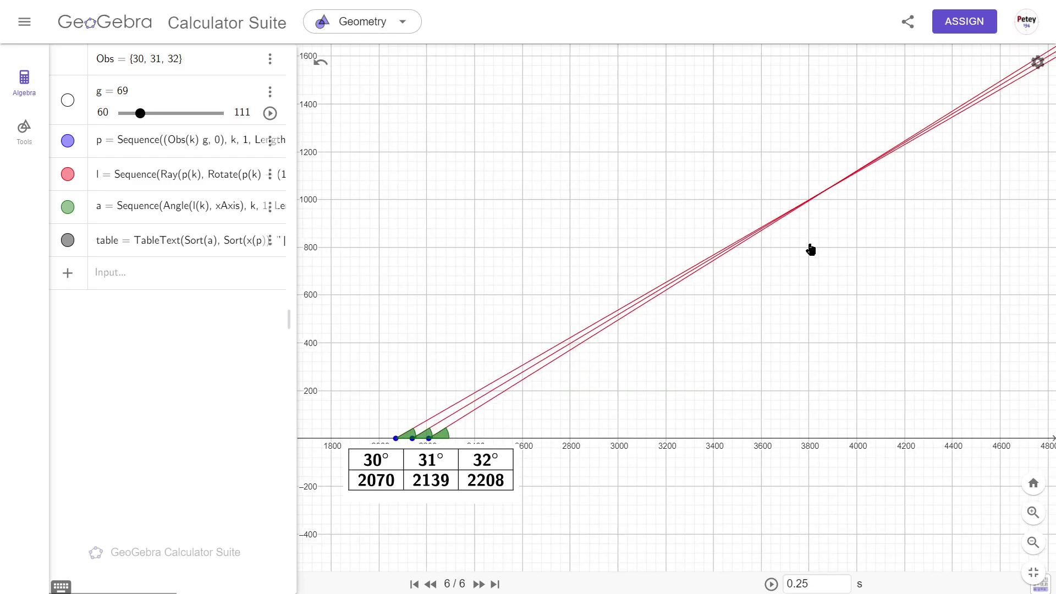
scroll(811, 250, up, 9)
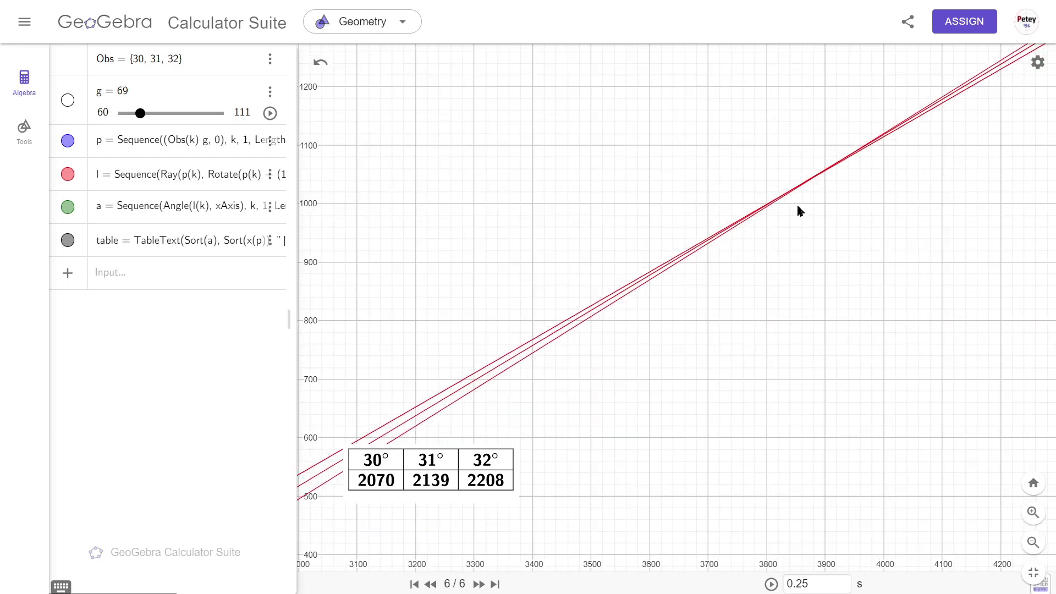
scroll(801, 211, up, 15)
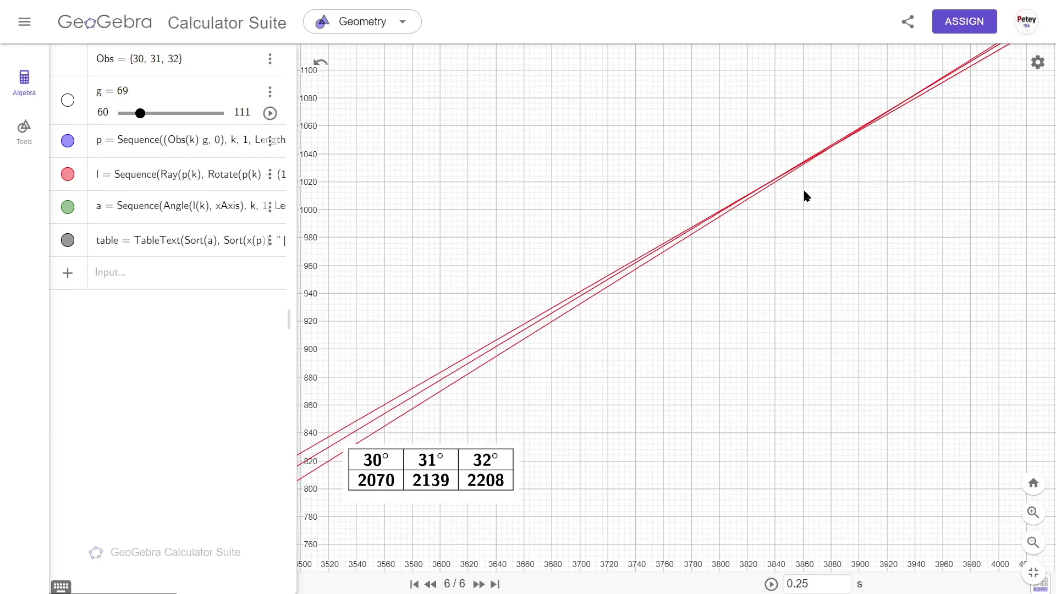
scroll(806, 195, up, 4)
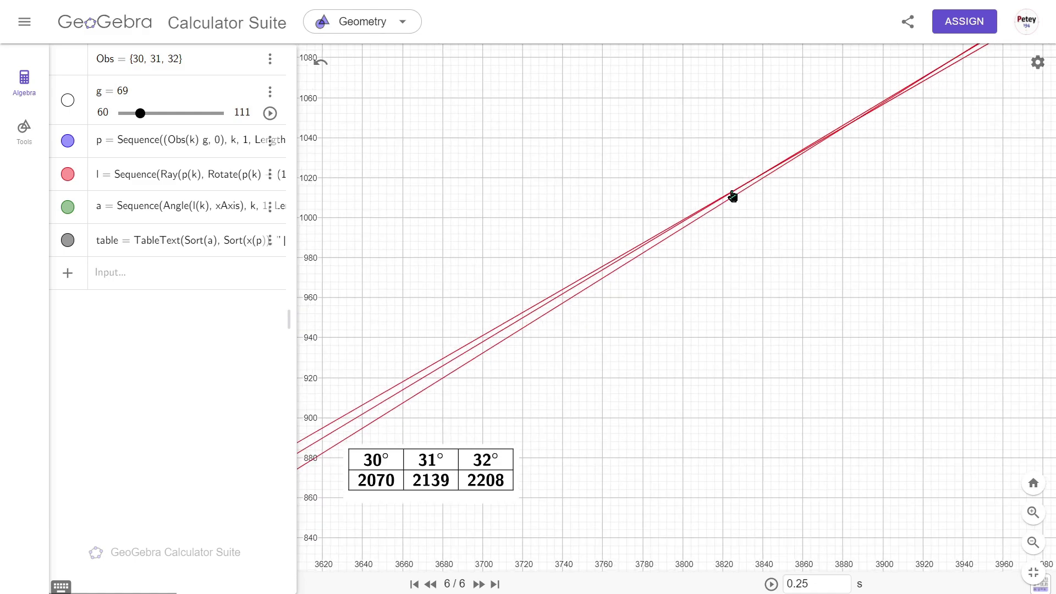
scroll(862, 203, up, 4)
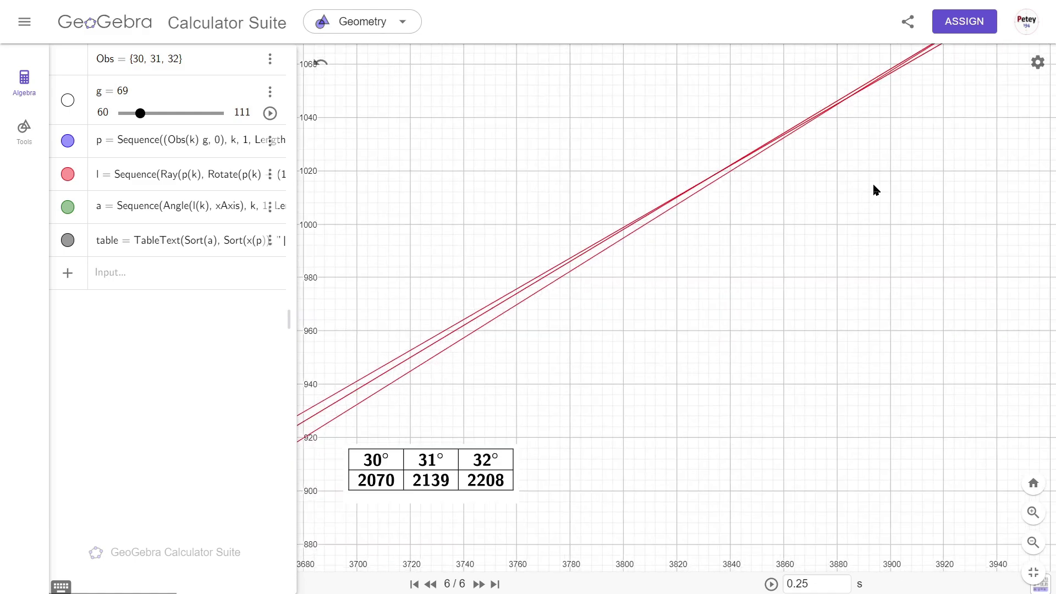
drag(892, 173, 847, 207)
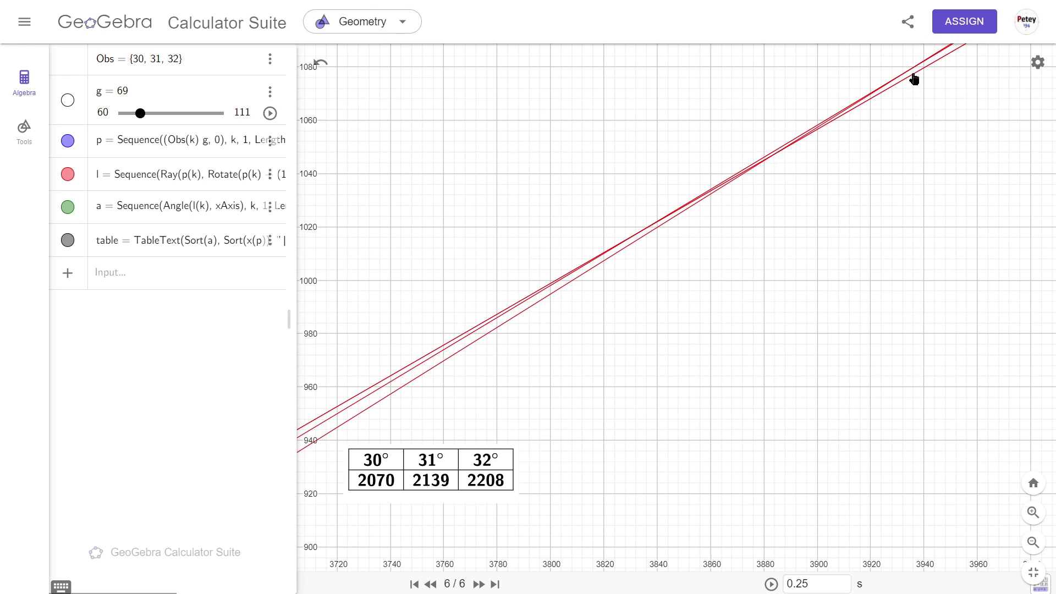
drag(936, 112, 886, 153)
drag(864, 112, 797, 167)
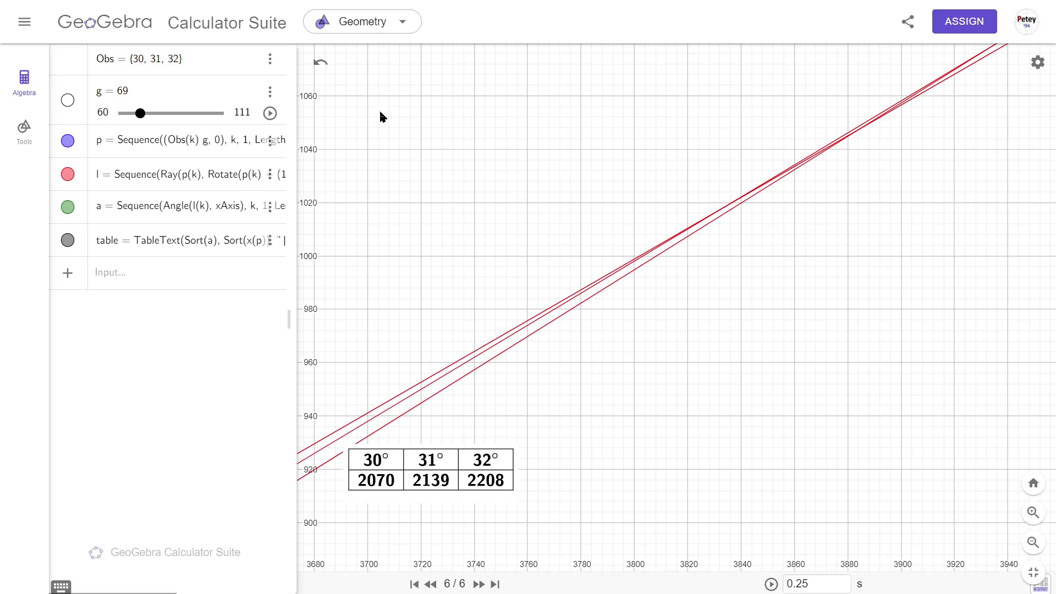
Undo the view changes back to the close view of the rays rising from 2070, 2139 and 2208
click(320, 65)
click(321, 65)
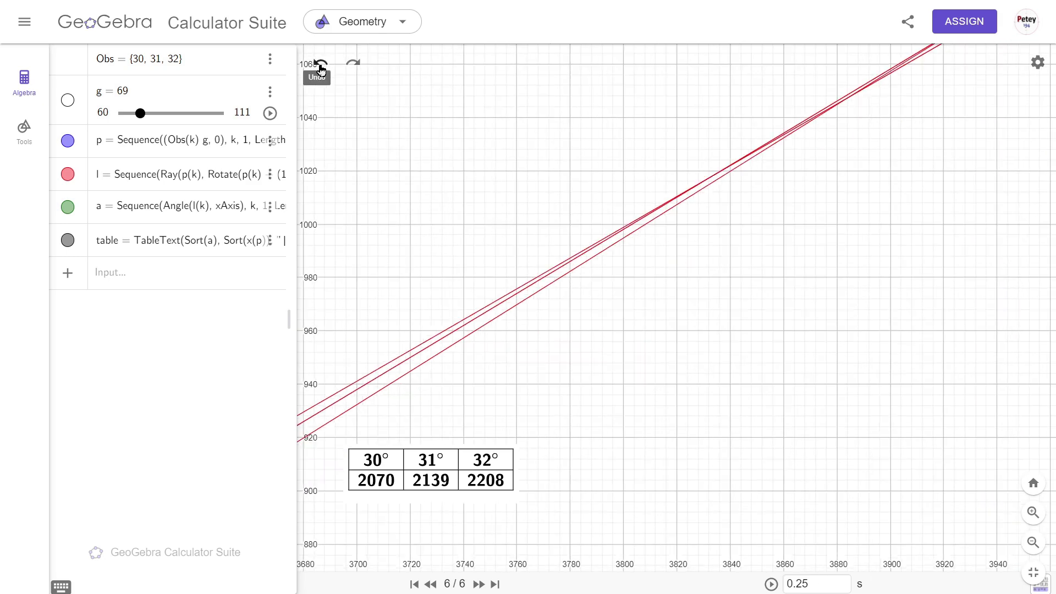
click(321, 64)
click(320, 65)
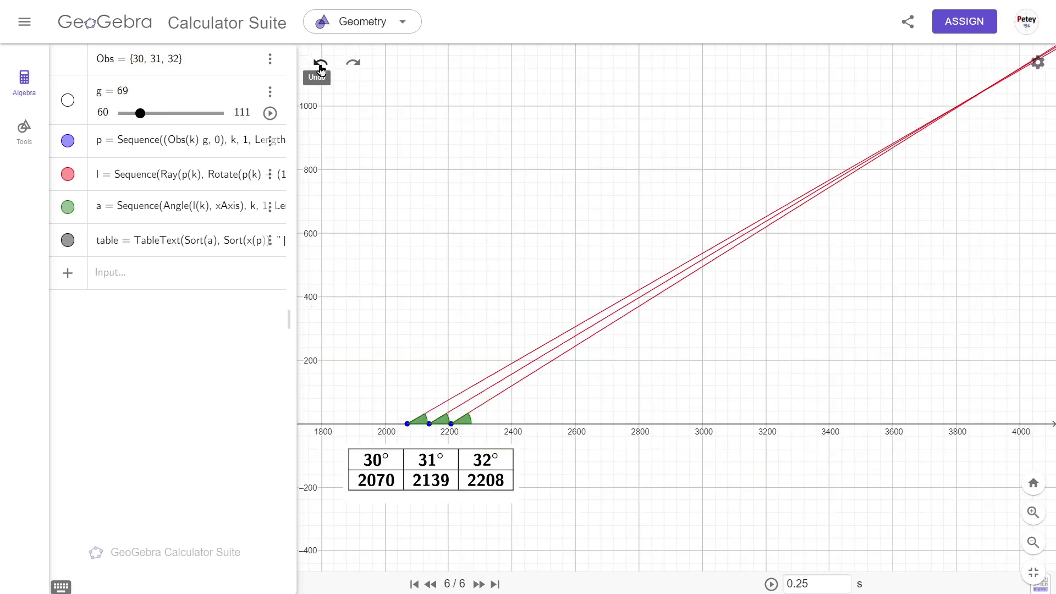
click(321, 65)
click(320, 65)
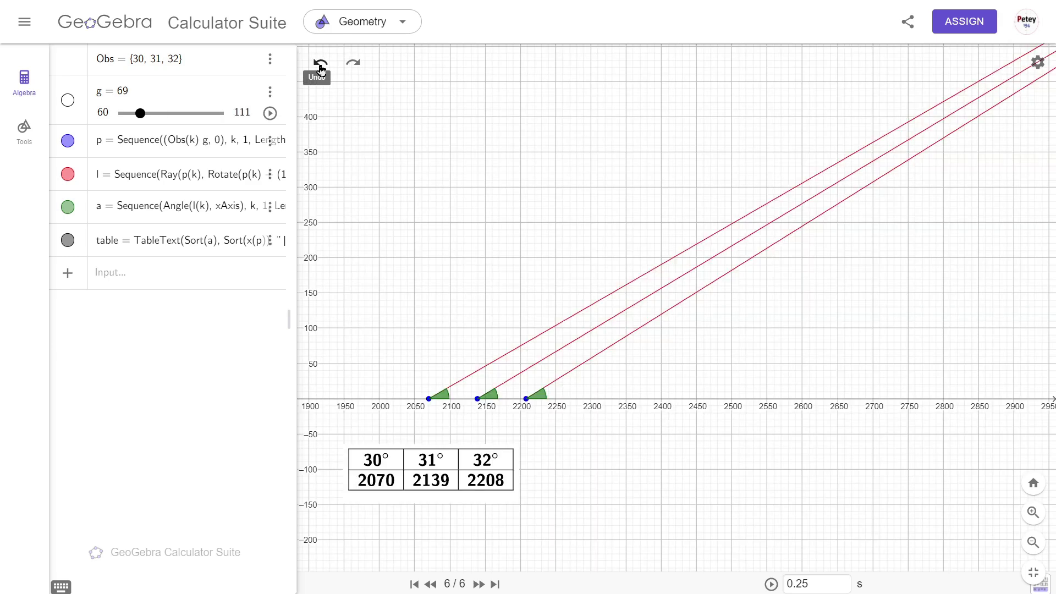
Append 20, 40 and 75 to Obs, then zoom out and pan to show all six rays
click(184, 63)
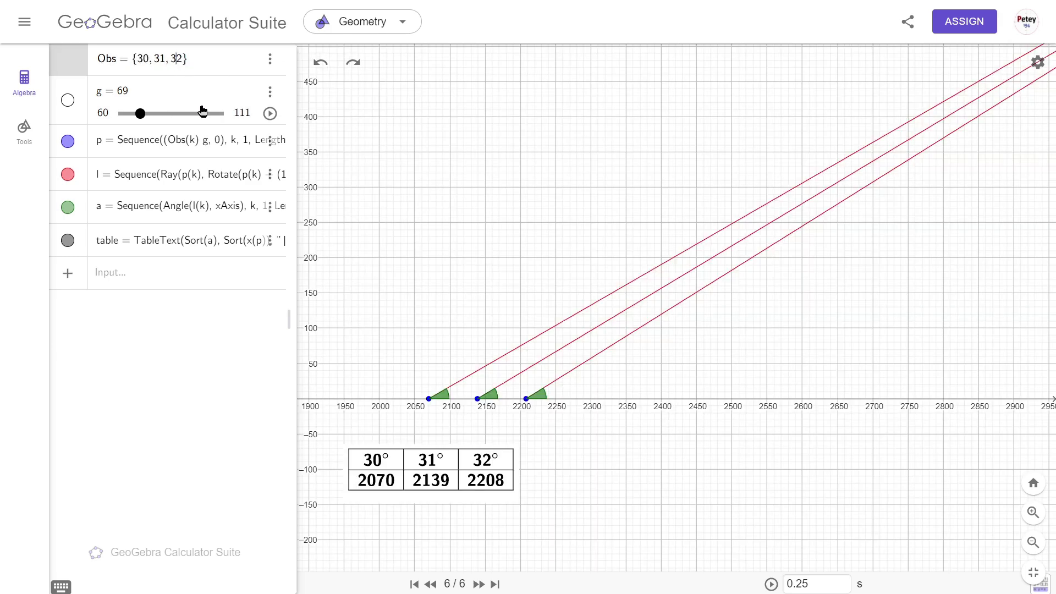
text(, )
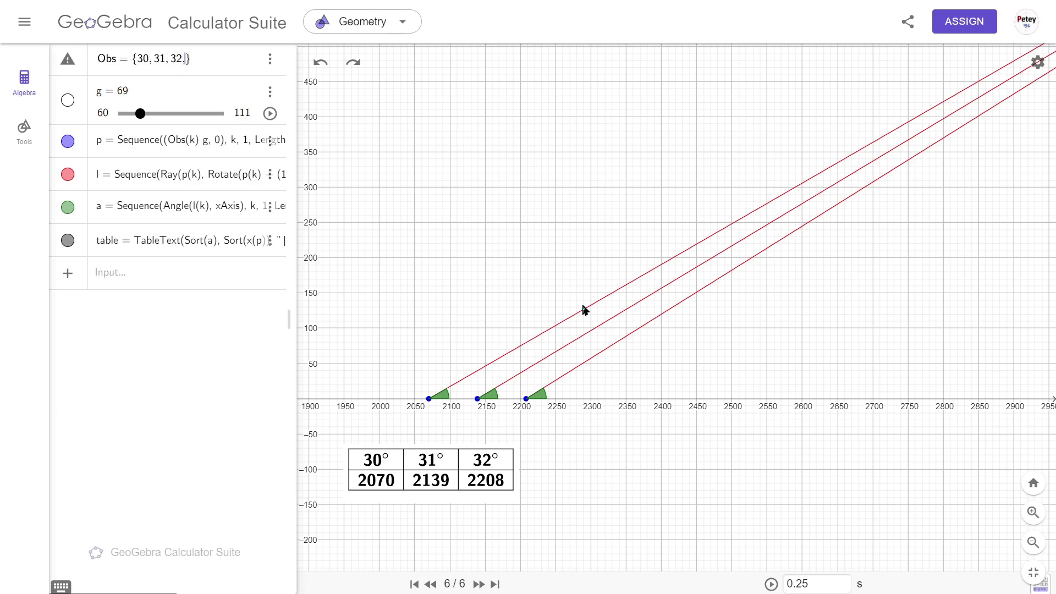
text(20, 40, 75)
key(Return)
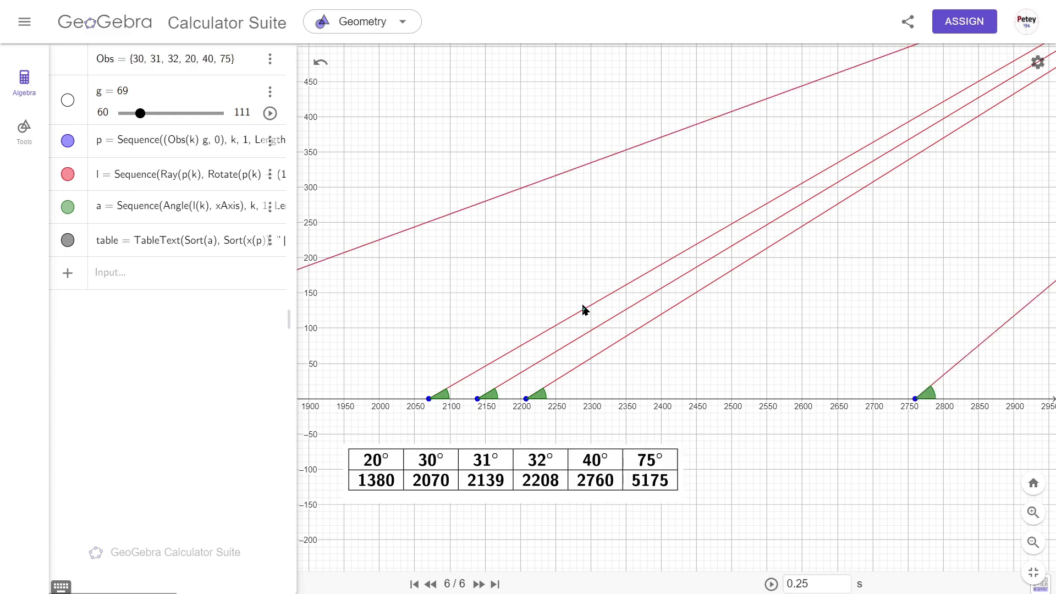
scroll(561, 321, down, 5)
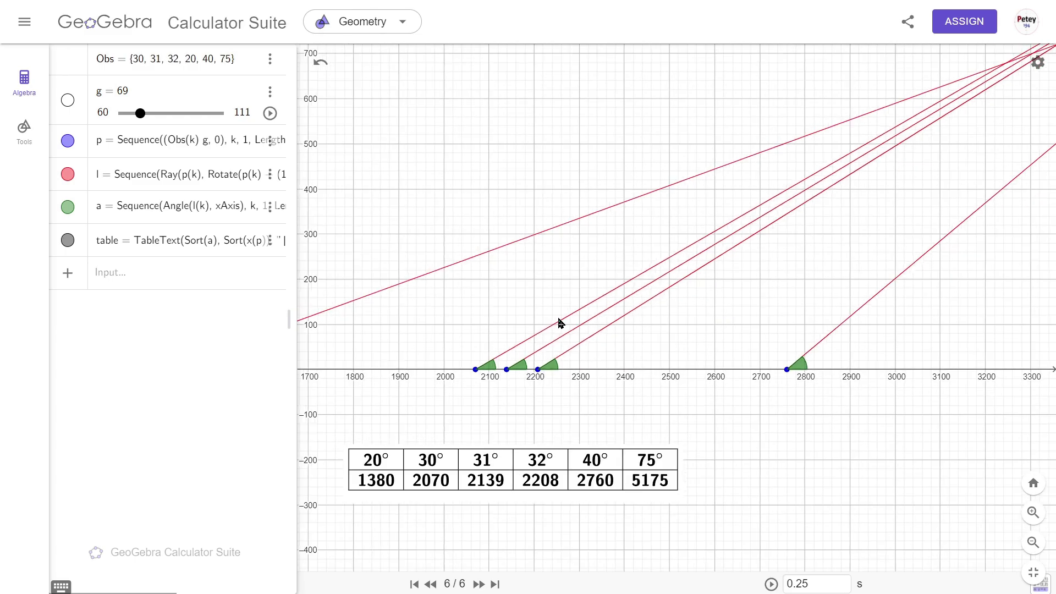
scroll(561, 322, down, 3)
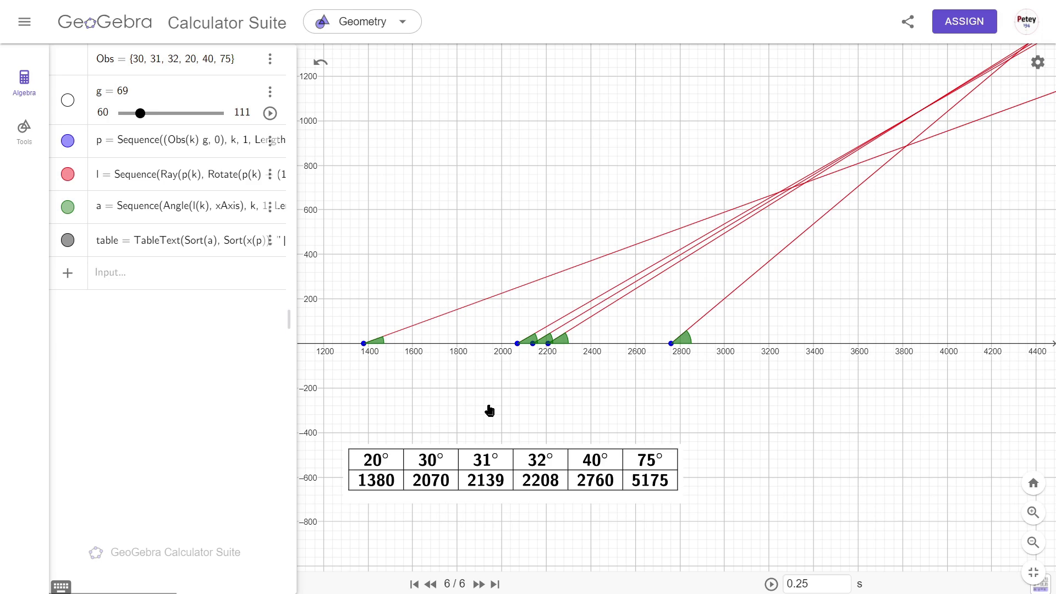
drag(491, 409, 528, 410)
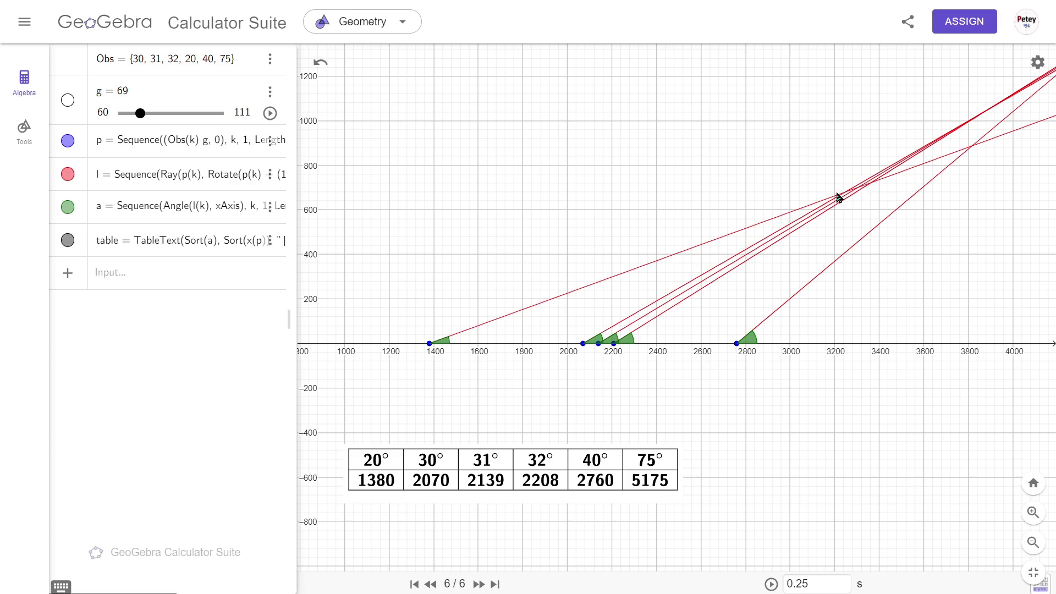
drag(1032, 227, 861, 260)
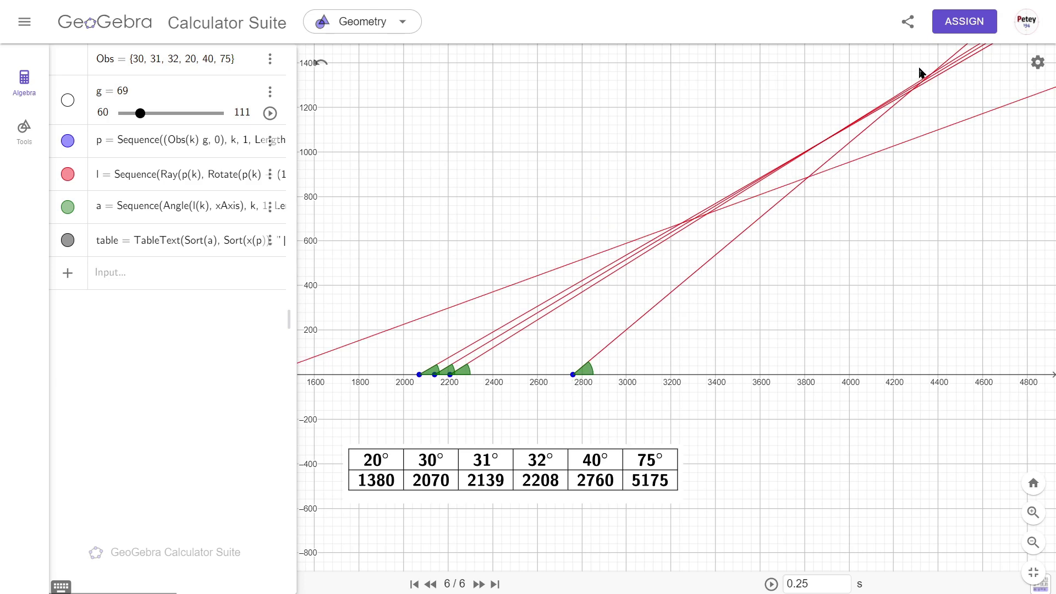
Zoom out to view all six rays and their crossings
scroll(748, 250, down, 3)
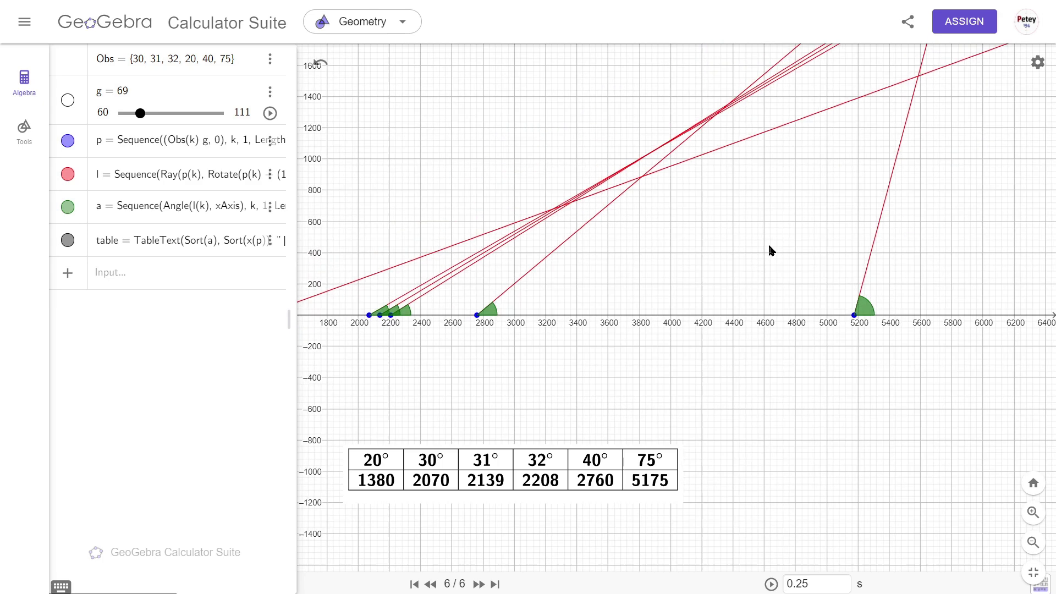
scroll(770, 250, down, 4)
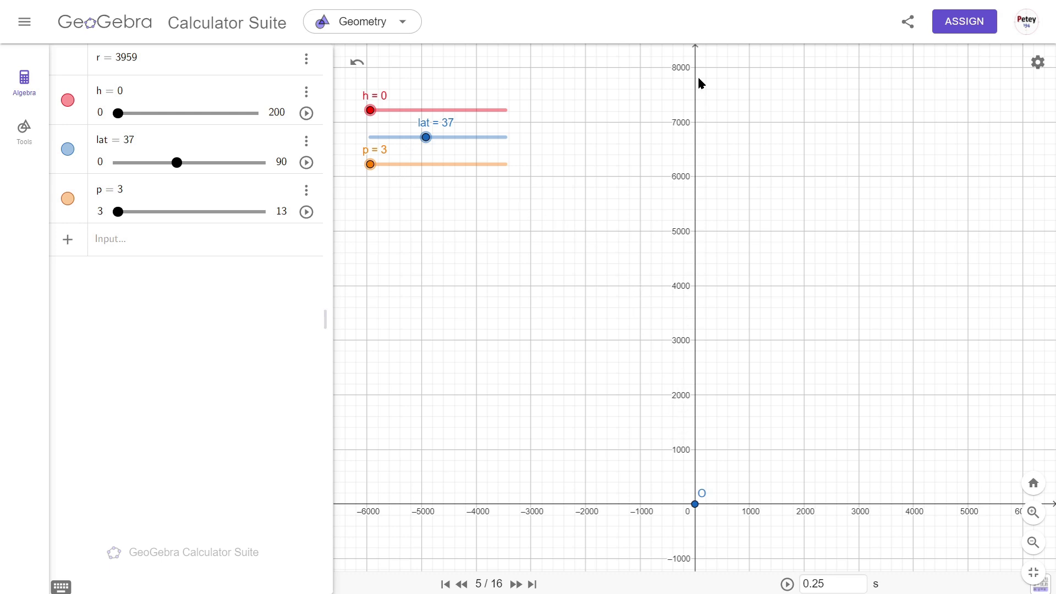
Advance the construction to step 6, drawing the globe outline circle c around O
click(515, 584)
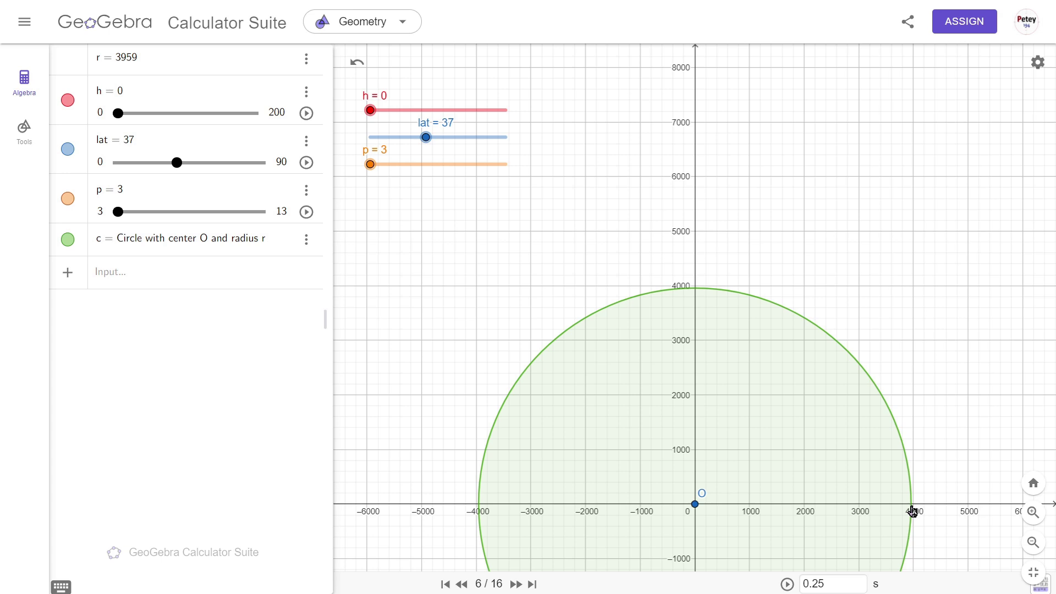
Step from 6 to 9 to show point A, the arc point sequence l and dashed ray f
click(515, 584)
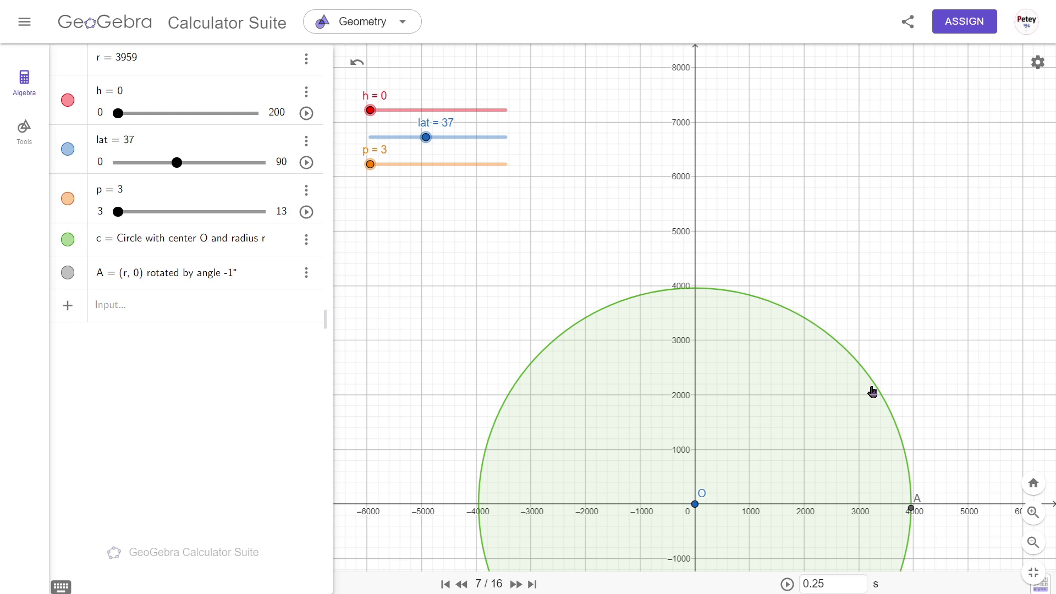
click(515, 583)
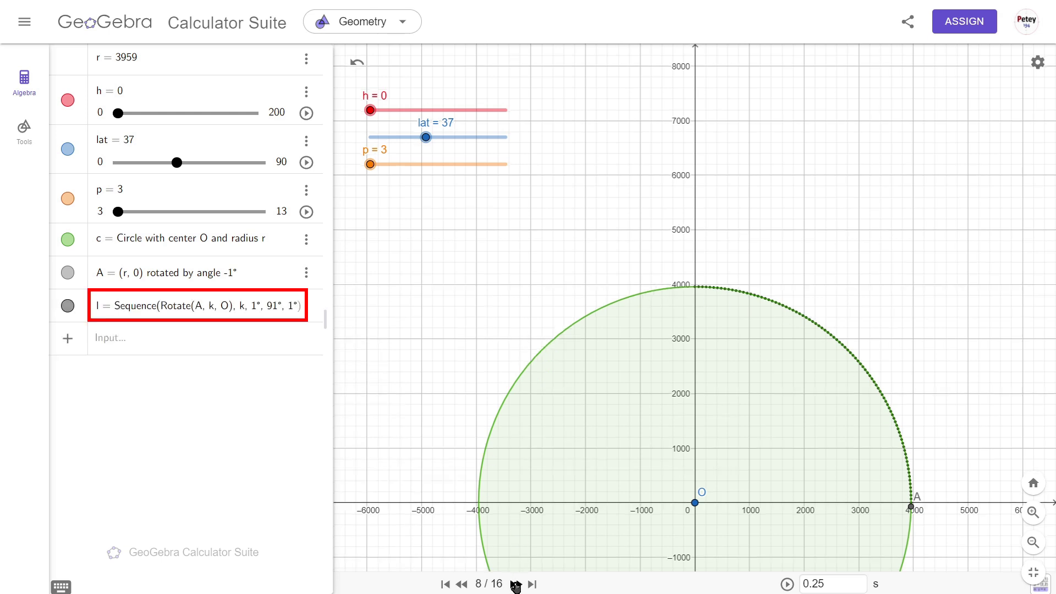
click(515, 584)
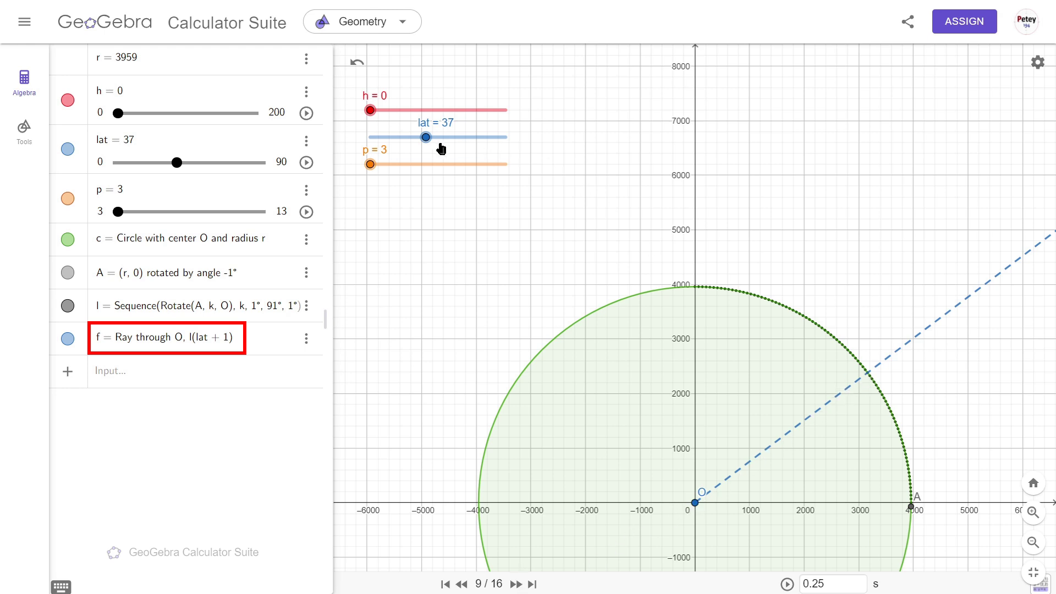
Set lat to 32, reveal point B at (3357.42241, 2097.95037), and test the h slider
mouse_move(426, 137)
mouse_down()
mouse_move(449, 139)
mouse_move(370, 146)
mouse_move(543, 151)
mouse_move(420, 156)
mouse_up()
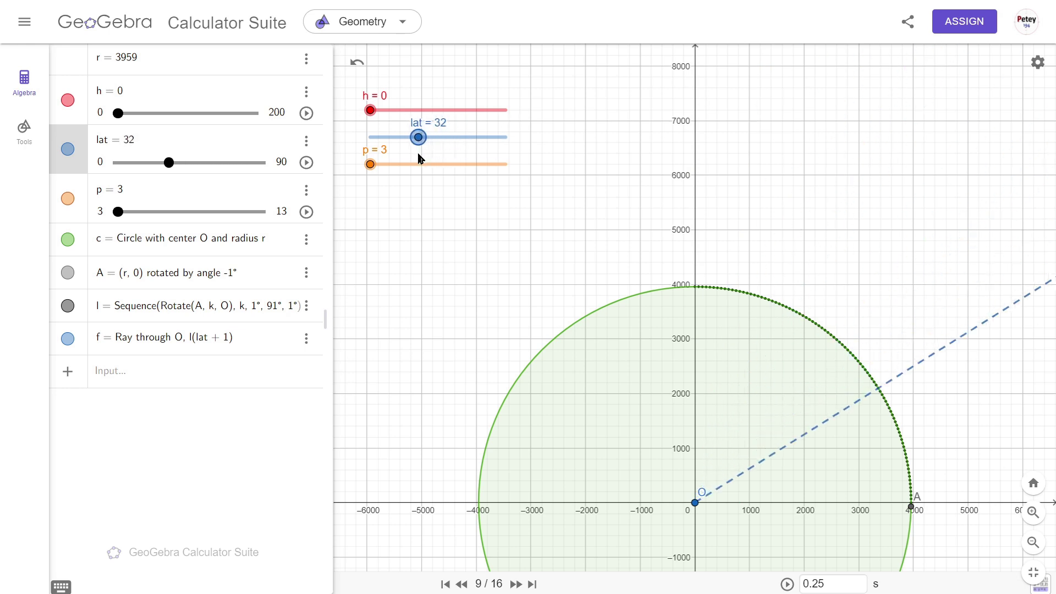
click(516, 585)
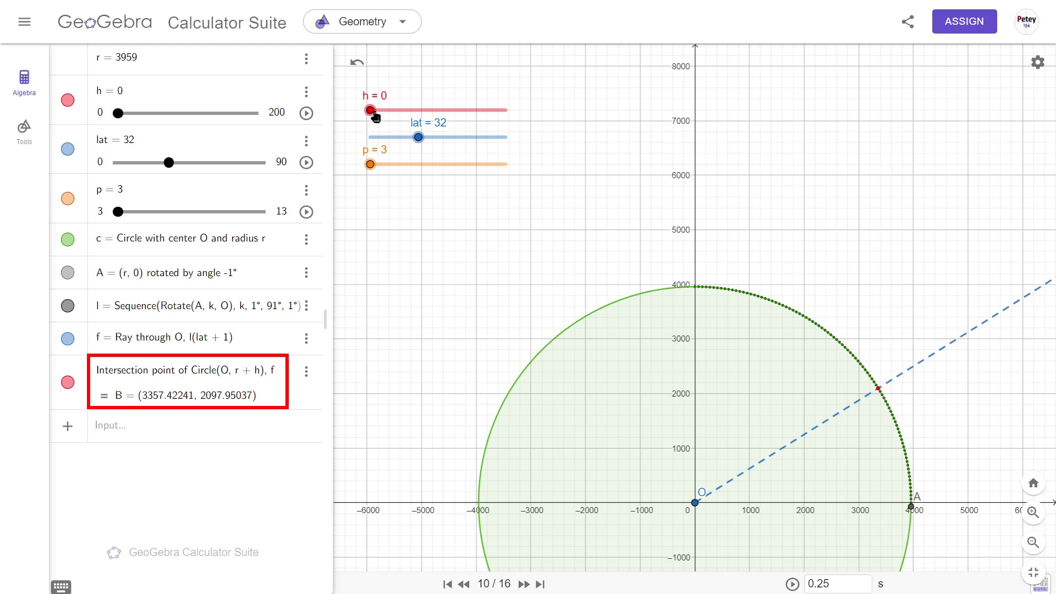
mouse_move(371, 112)
mouse_down()
mouse_move(519, 120)
mouse_move(368, 113)
mouse_up()
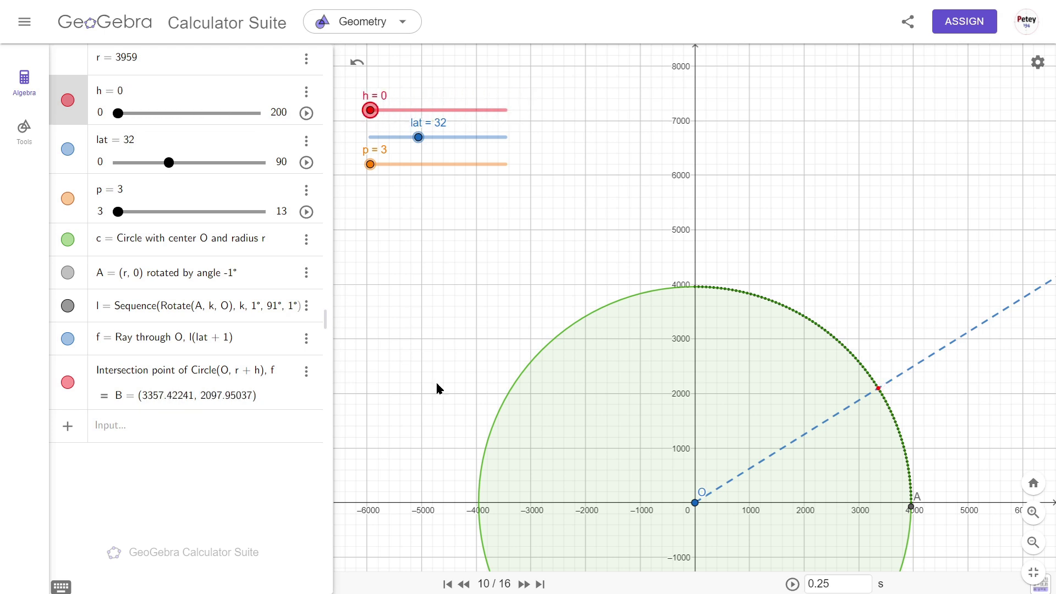
Reveal star S at (0, 3000), its distance label, segment BS and the Centre on Star checkbox
click(522, 584)
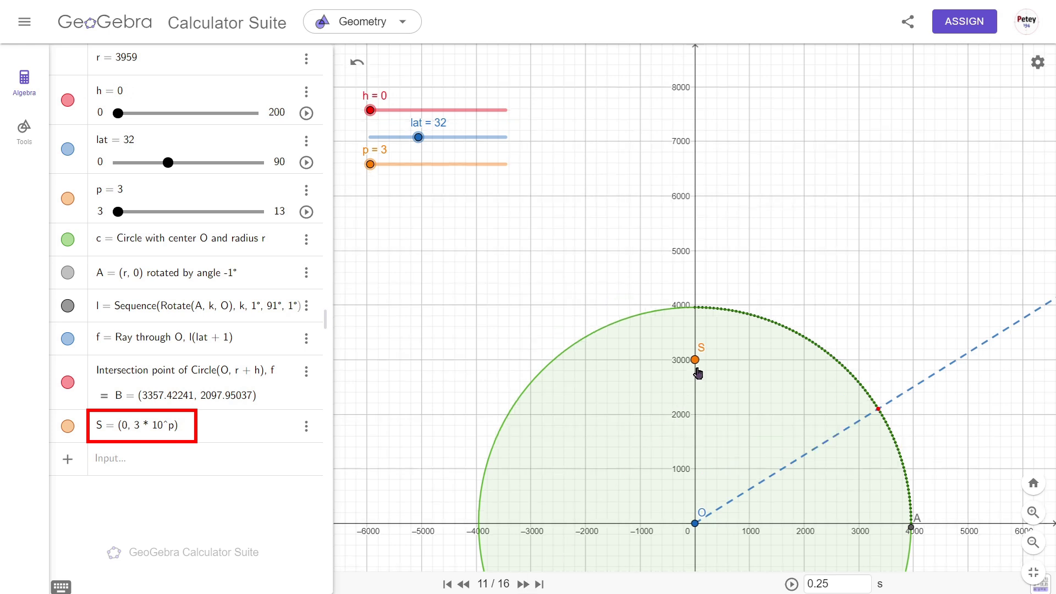
click(522, 583)
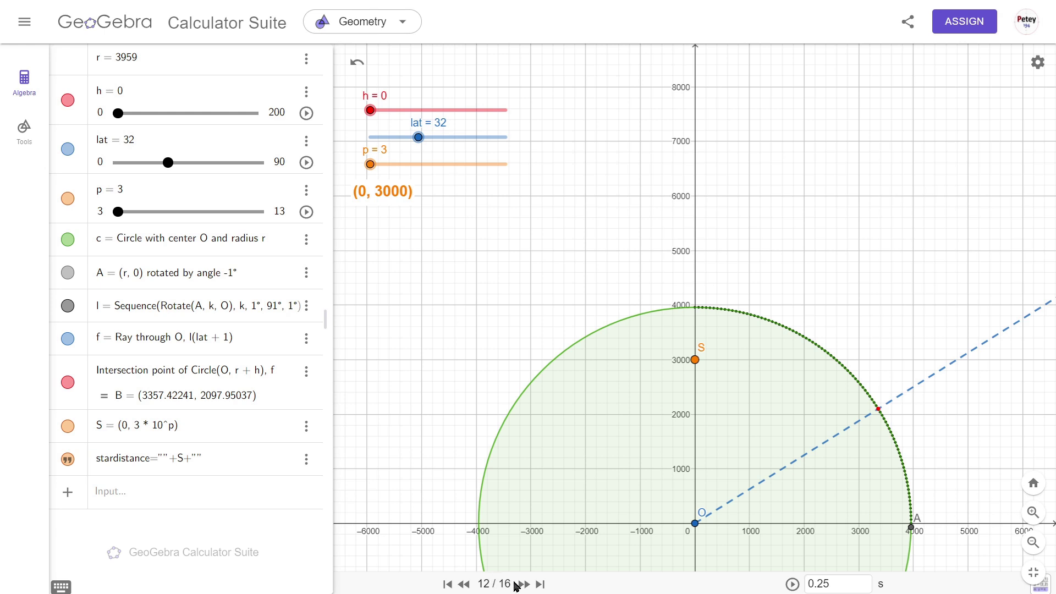
click(522, 584)
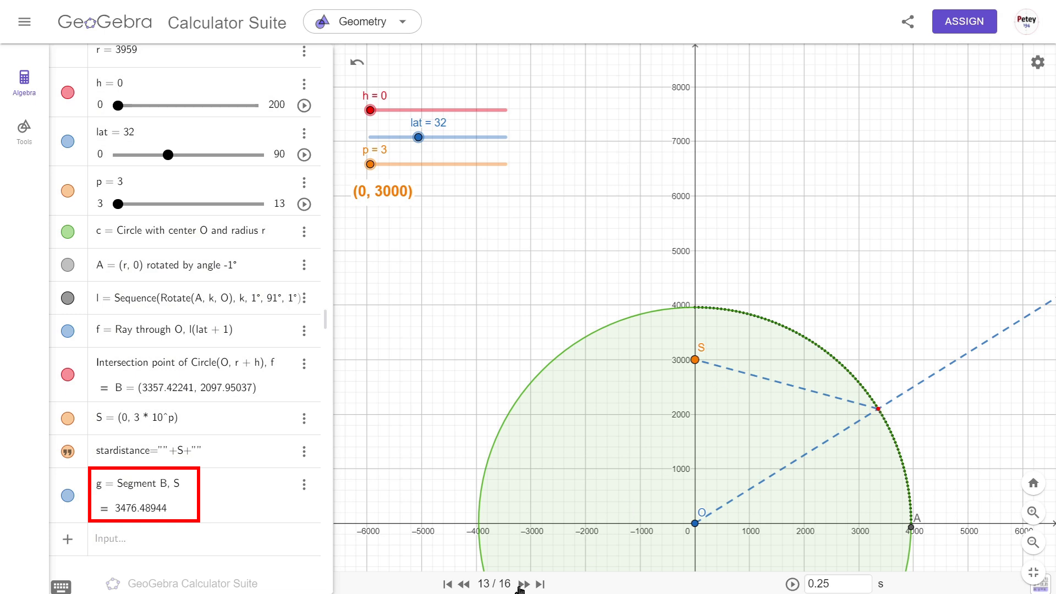
click(522, 585)
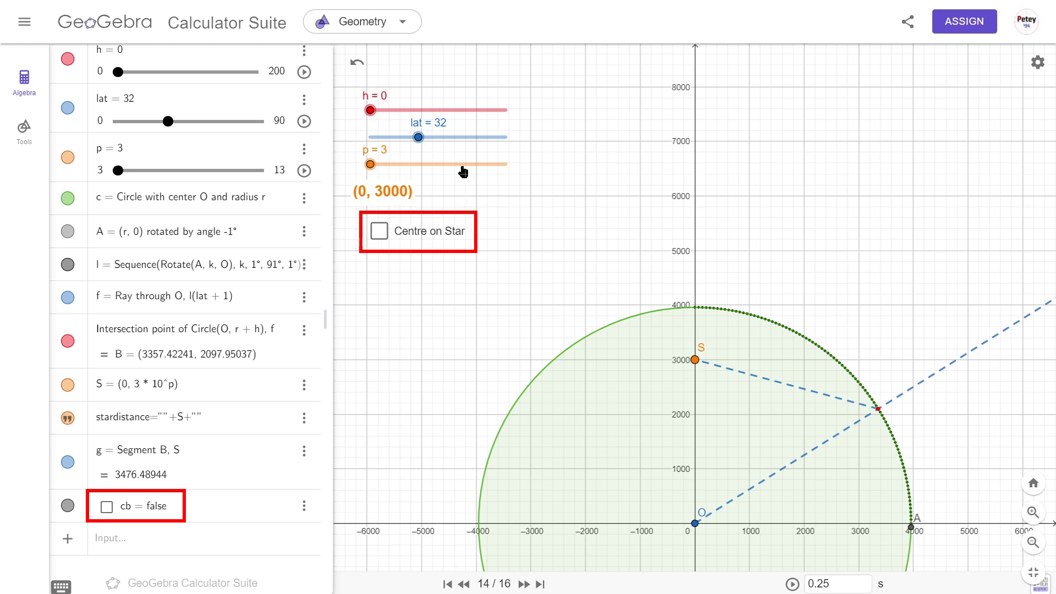
Show angle α = 132.9613° and the 69.1 distance label, then hide point A
click(523, 585)
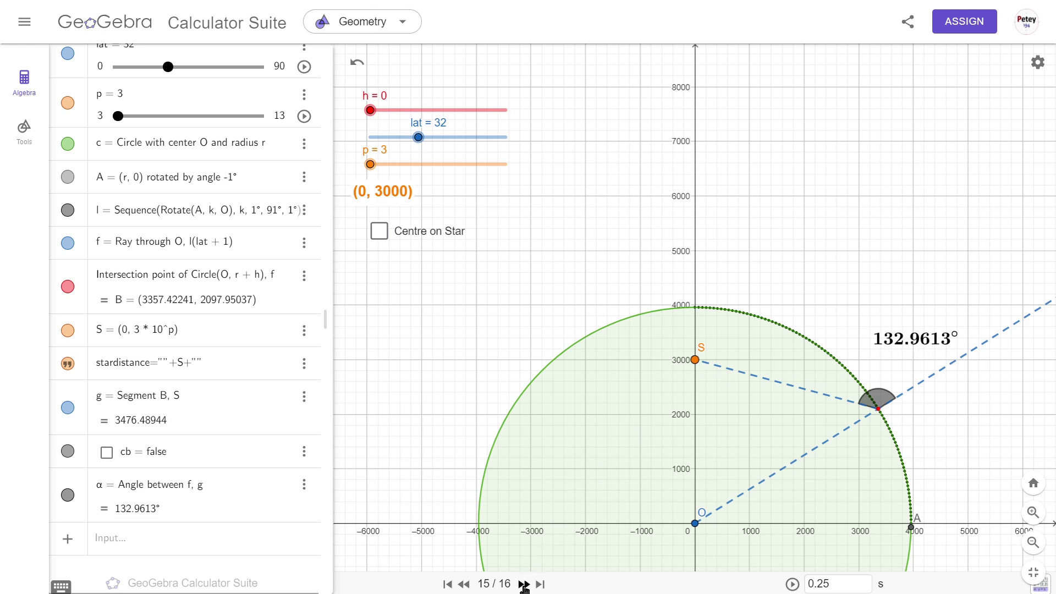
click(524, 584)
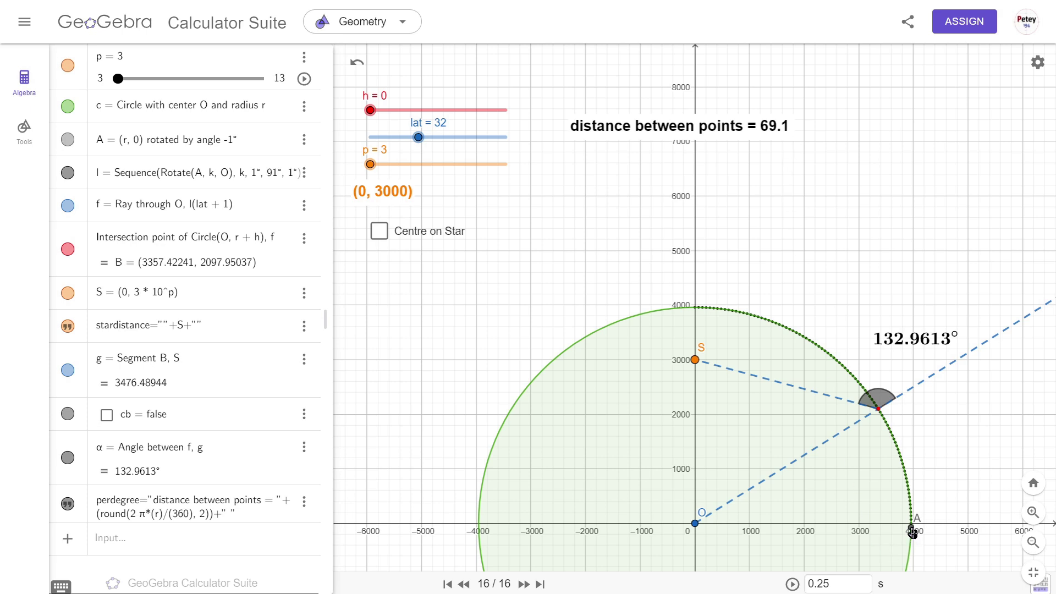
click(67, 140)
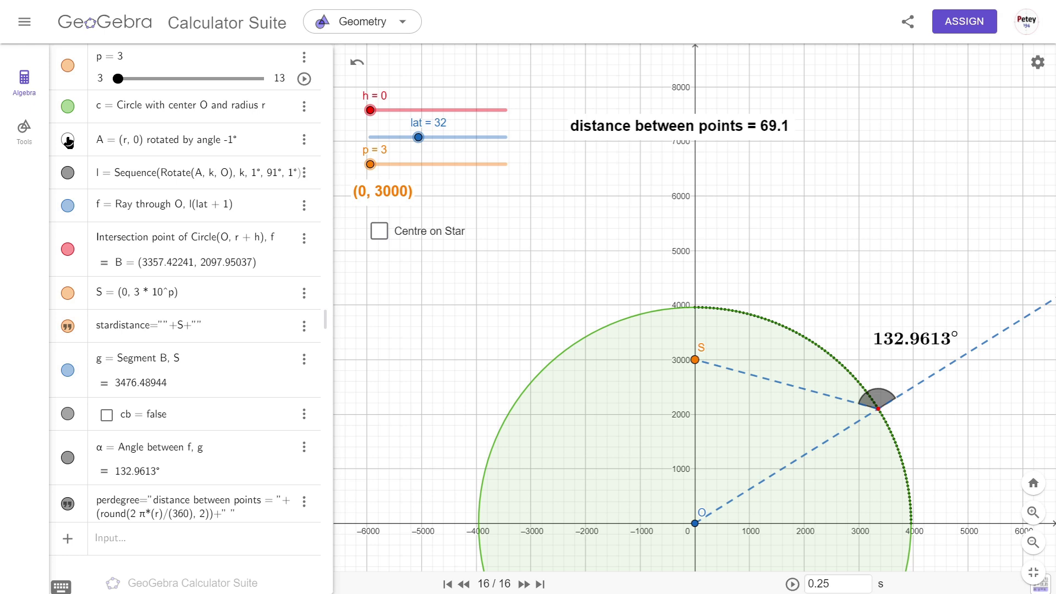
Centre on the star, raise p from 3 to 12, and toggle Centre on Star to compare views
click(379, 232)
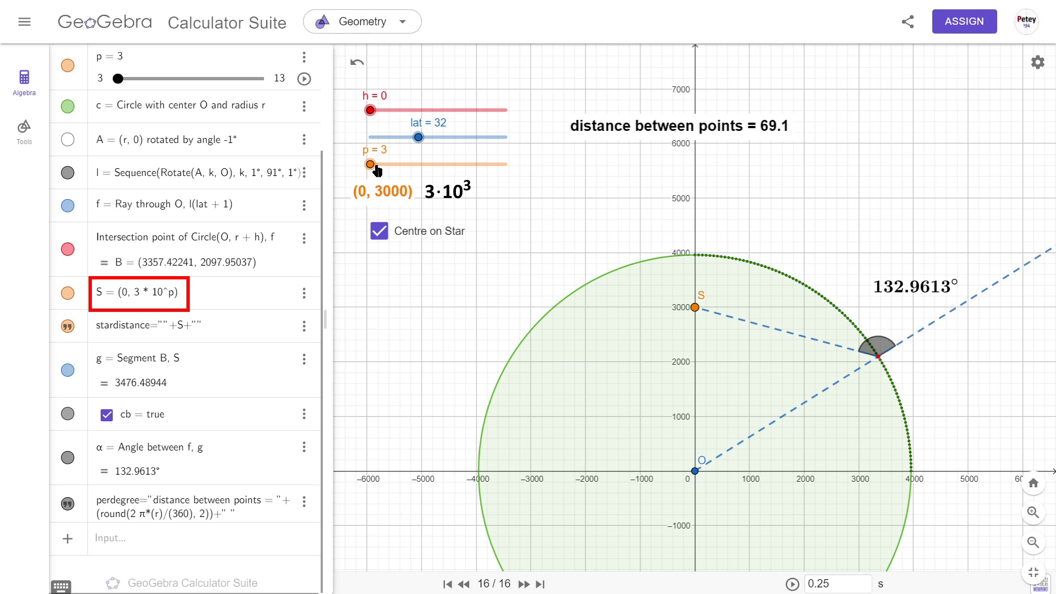
drag(376, 168, 383, 165)
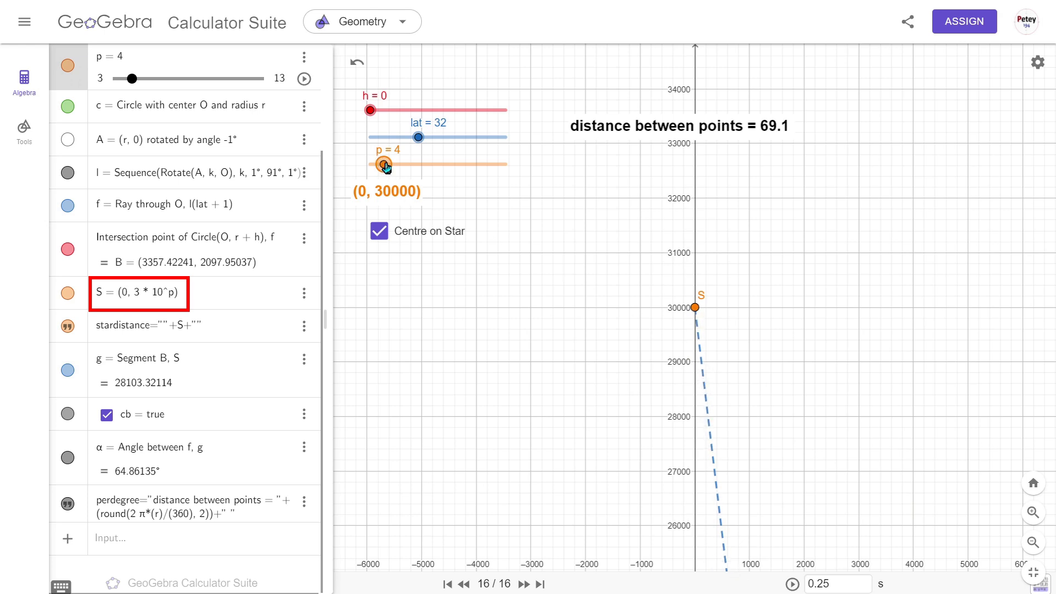
drag(385, 165, 491, 165)
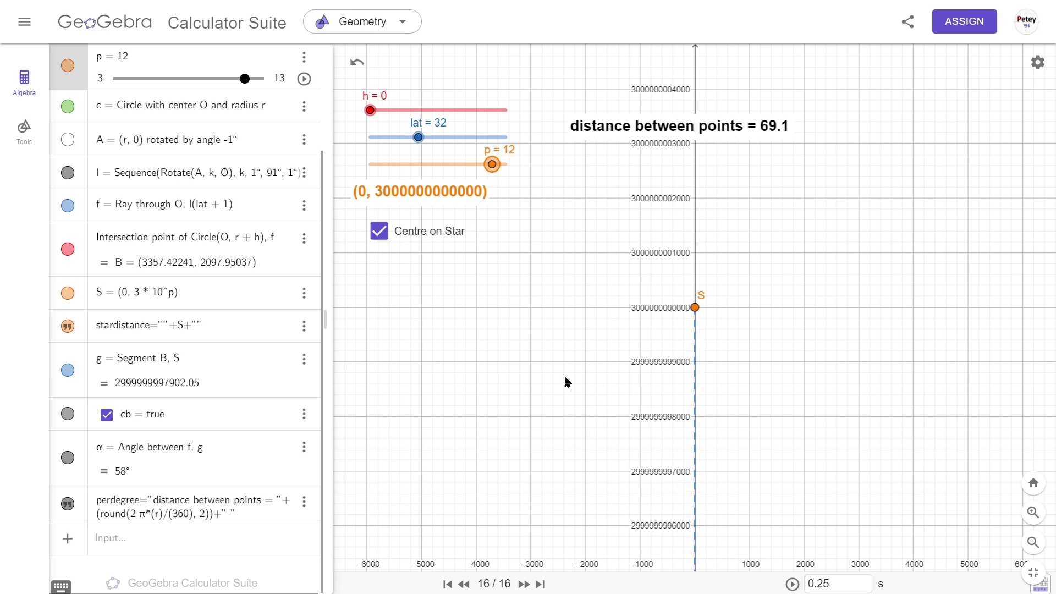
click(379, 233)
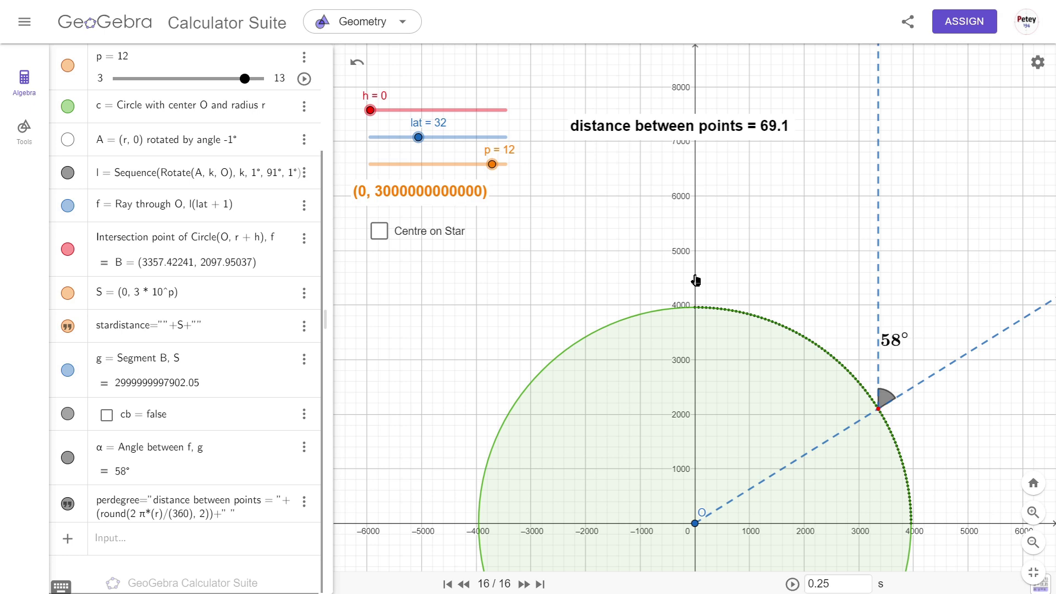
click(382, 233)
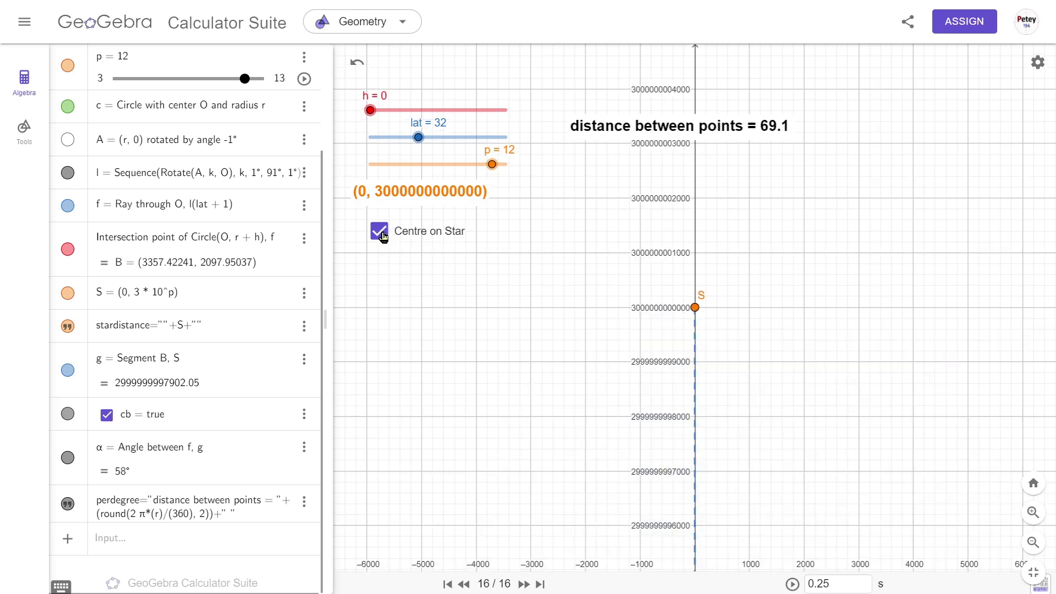
click(383, 236)
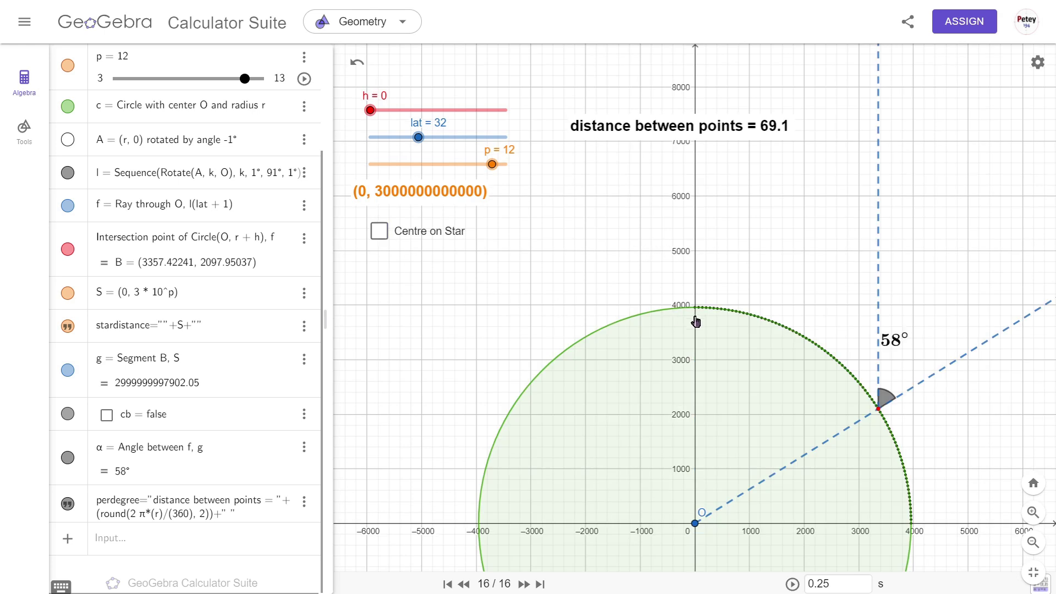
Drag the sliders to set latitude to 30 and observer height h to 200, giving α = 60°
mouse_move(418, 138)
mouse_down()
mouse_move(366, 143)
mouse_move(510, 160)
mouse_move(415, 154)
mouse_up()
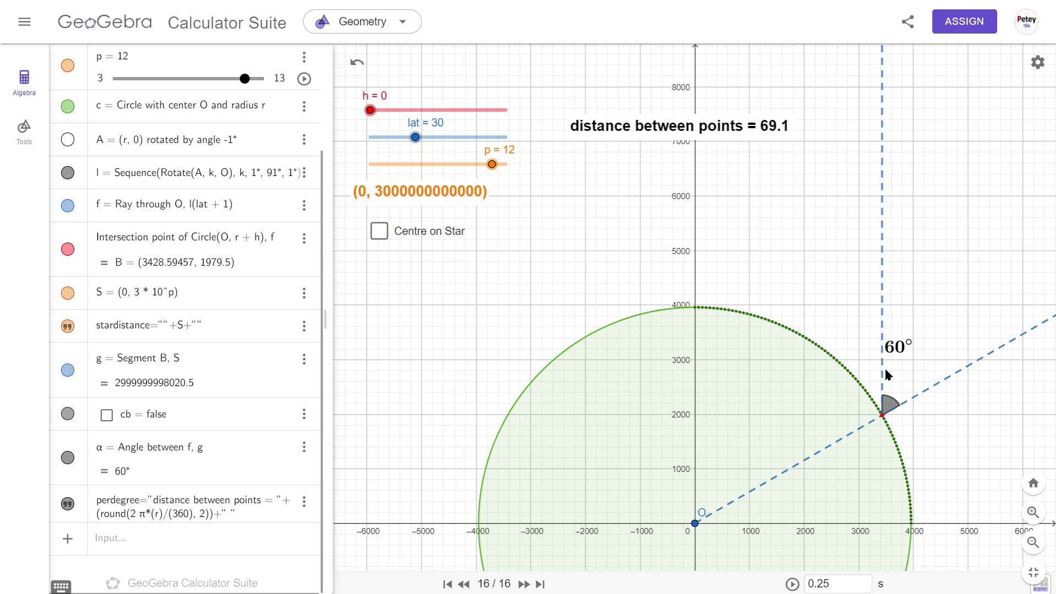
mouse_move(897, 406)
mouse_down()
mouse_move(876, 419)
mouse_move(747, 354)
mouse_move(768, 346)
mouse_move(698, 315)
mouse_up()
drag(372, 111, 529, 118)
mouse_move(415, 137)
mouse_down()
mouse_move(367, 144)
mouse_move(513, 148)
mouse_move(416, 148)
mouse_up()
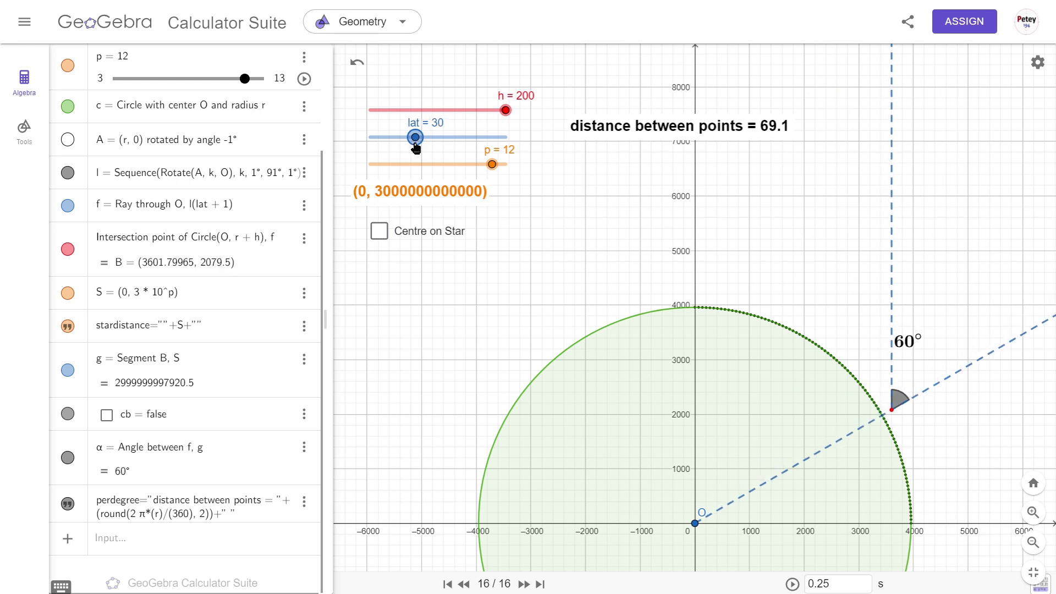
click(385, 254)
Look at the Global settings in the graphics settings panel, then close it
click(1035, 64)
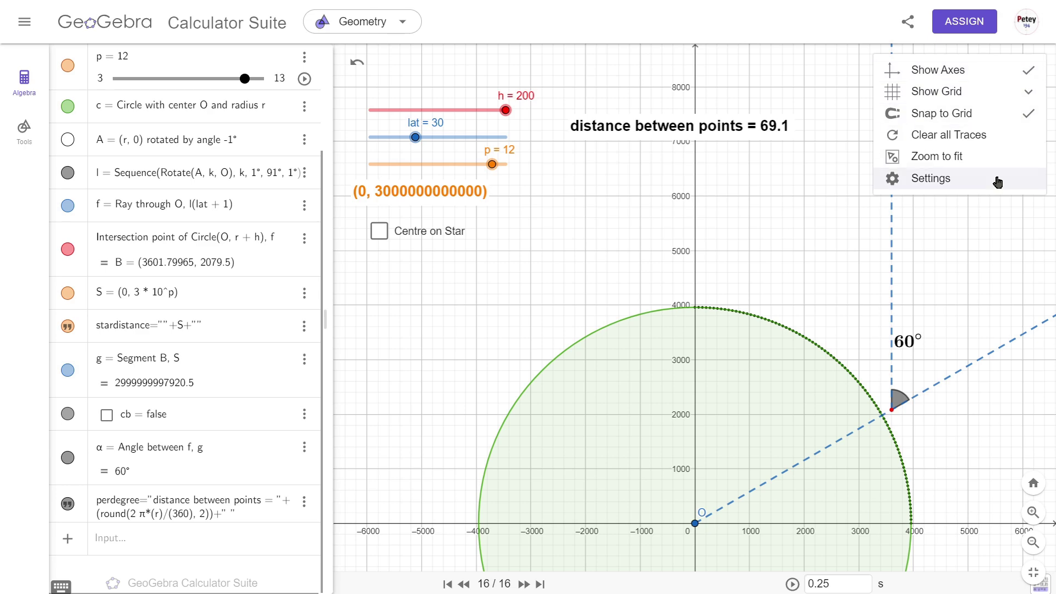
click(997, 179)
click(1041, 87)
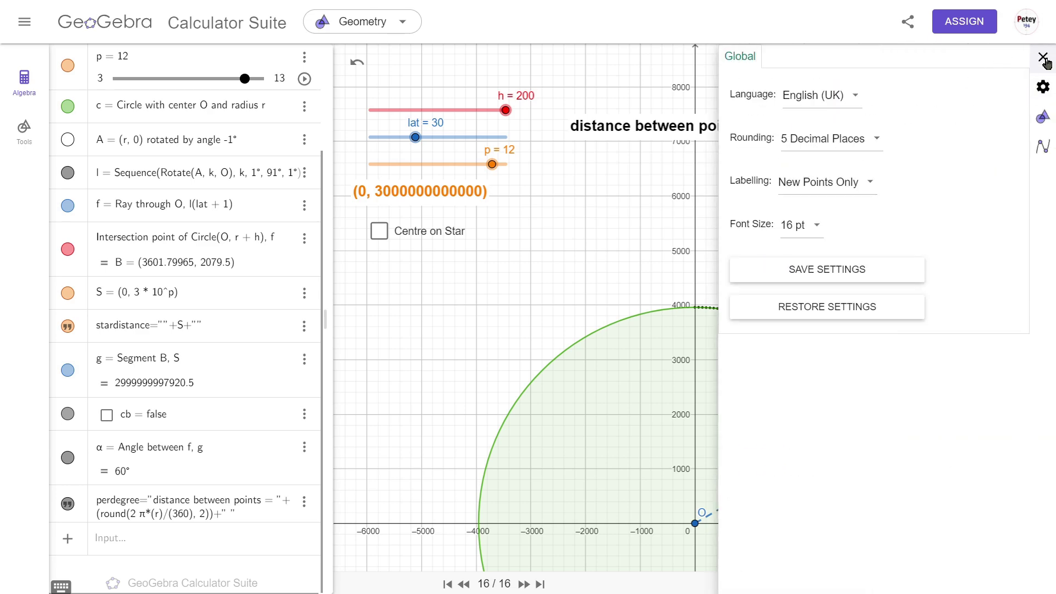
click(1043, 57)
Advance the construction to its final 19/19 stage showing the tangent at B and angle β
click(523, 585)
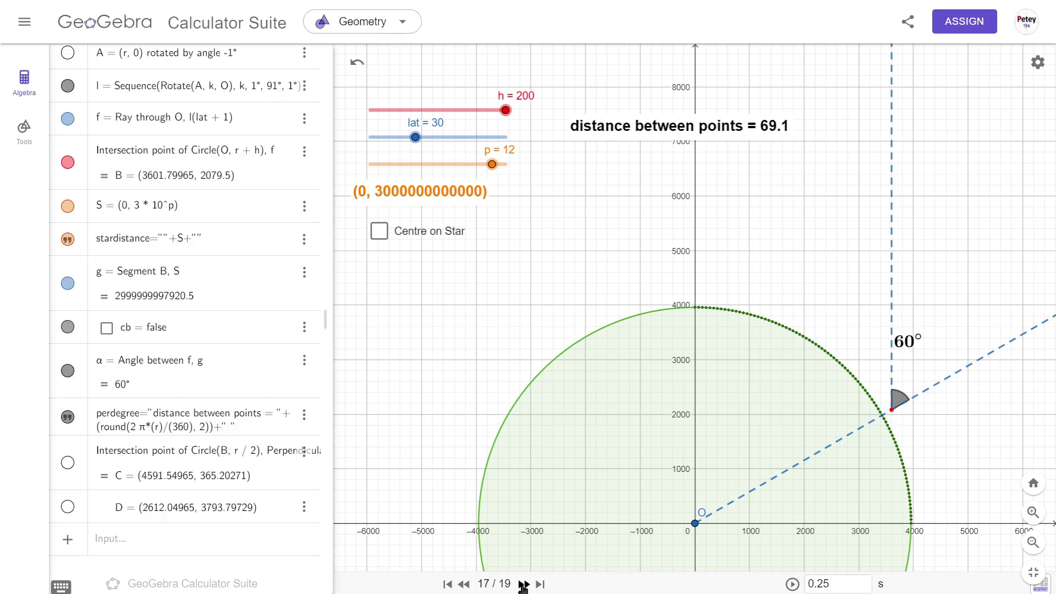
click(523, 585)
click(523, 585)
Vary latitude (about 41, then 54) and lower height h to 0 to compare angles α and β
drag(415, 137, 451, 140)
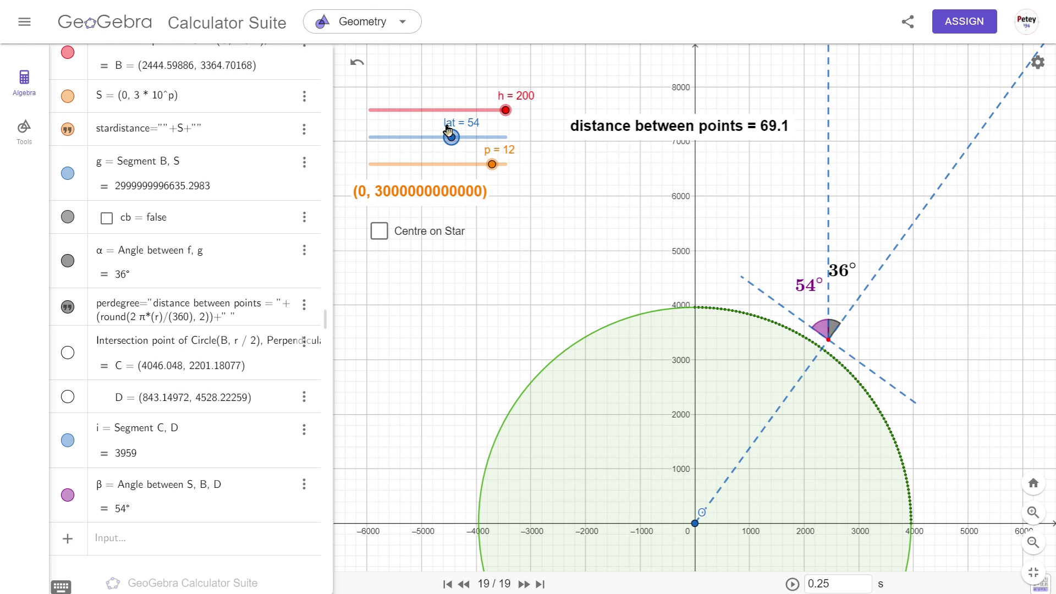
drag(506, 110, 369, 111)
mouse_move(418, 138)
mouse_down()
mouse_move(515, 144)
mouse_move(403, 147)
mouse_up()
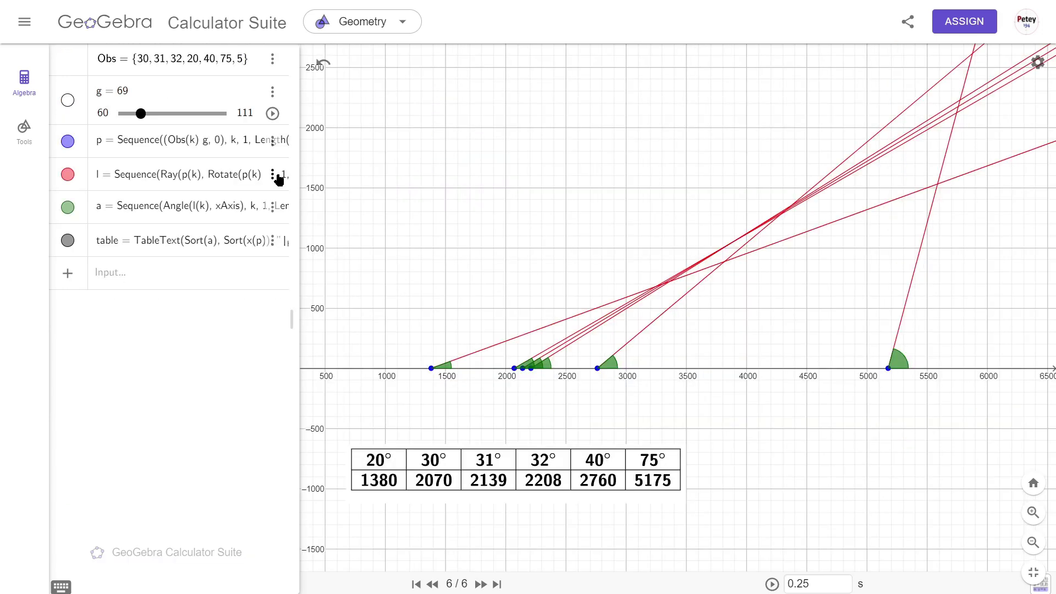
Append 20, 60, 85 to the Obs list and zoom the graphics view to see every ray
text(, 20, 60, 85)
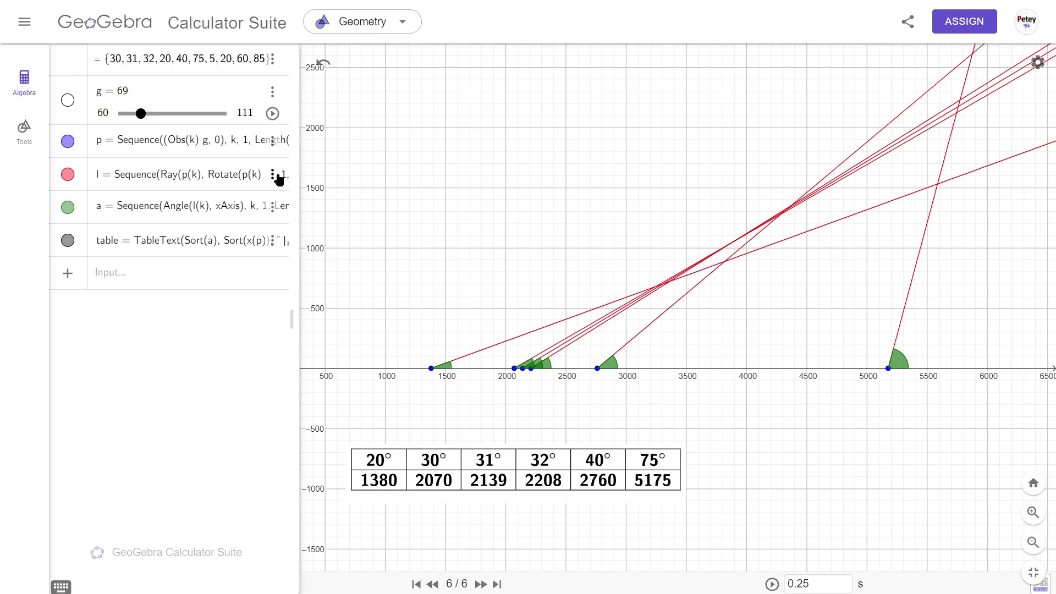
key(Return)
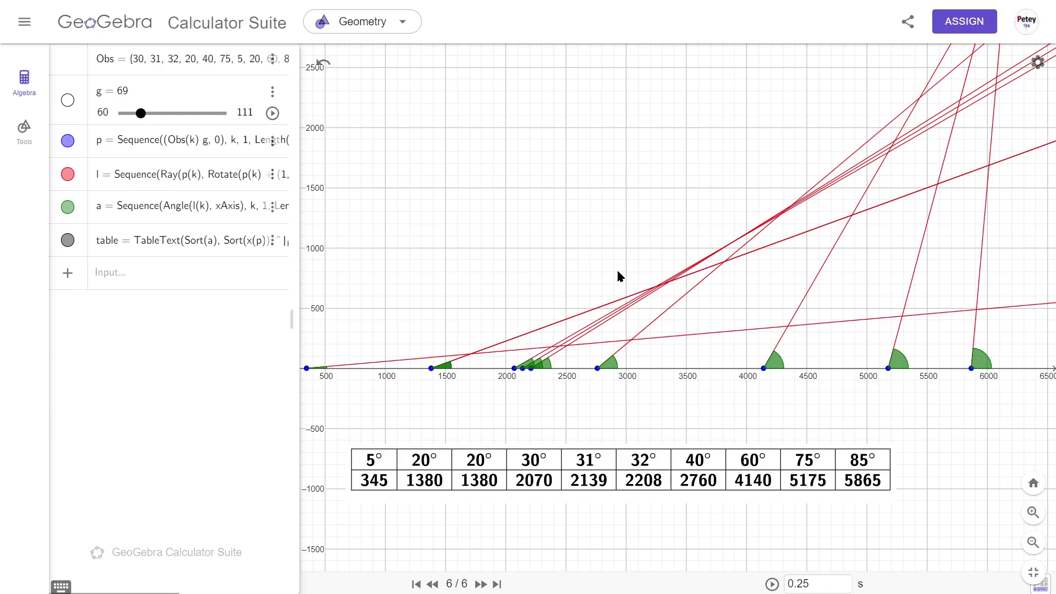
scroll(625, 273, down, 5)
scroll(626, 273, down, 2)
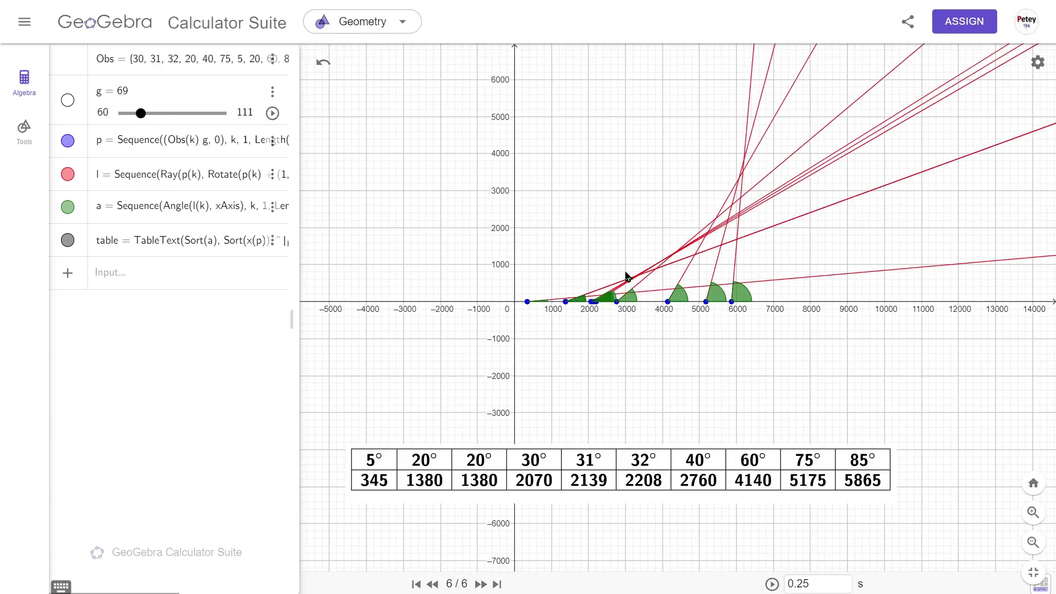
scroll(625, 273, up, 4)
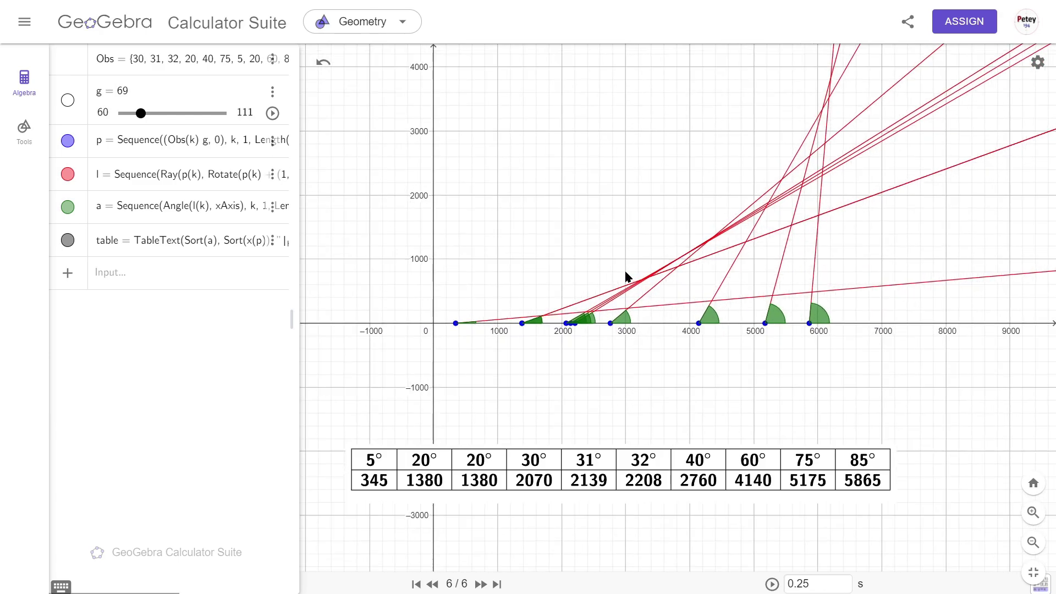
Scroll the view to show all ten observer rays, from 5° at 345 to 85° at 5865
scroll(632, 248, up, 1)
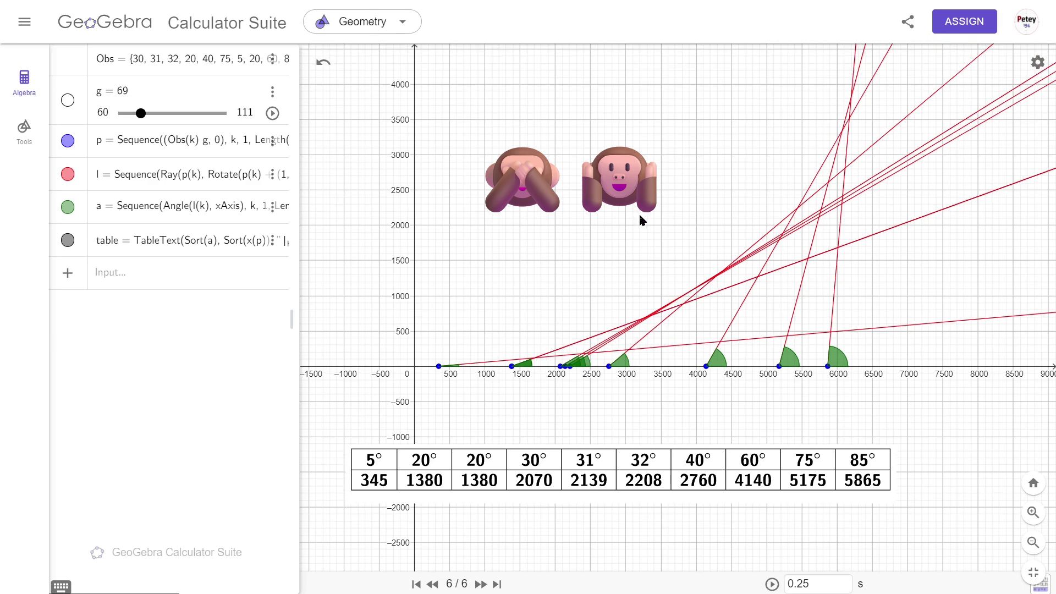